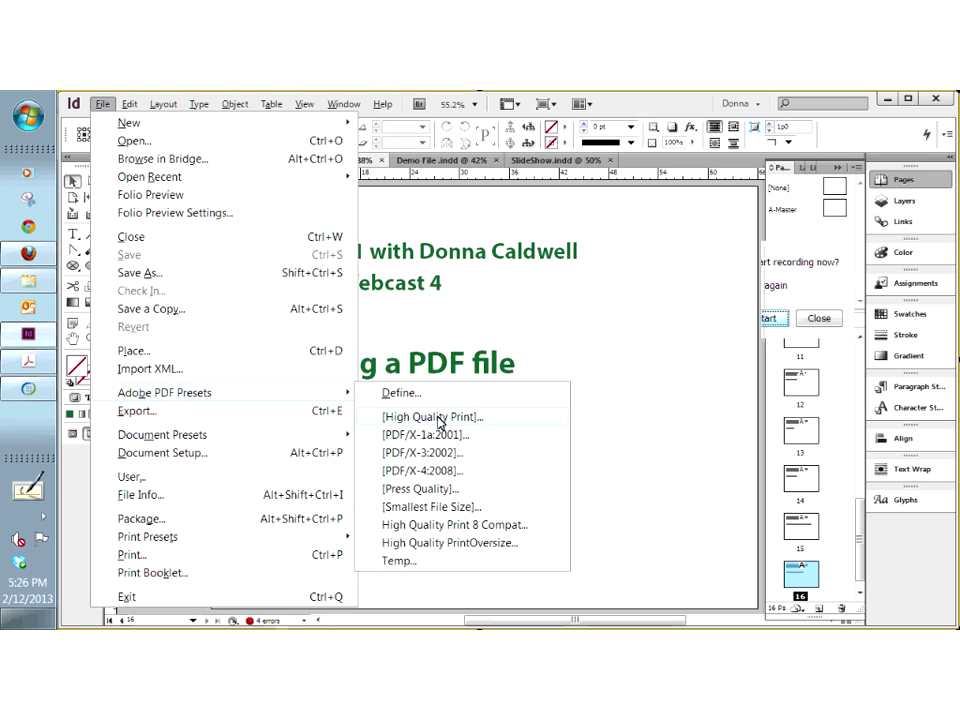
# Export the Demo File.indd document in Adobe PDF (Print) format under the file name DemoFileTest.pdf
pyautogui.click(660, 561)
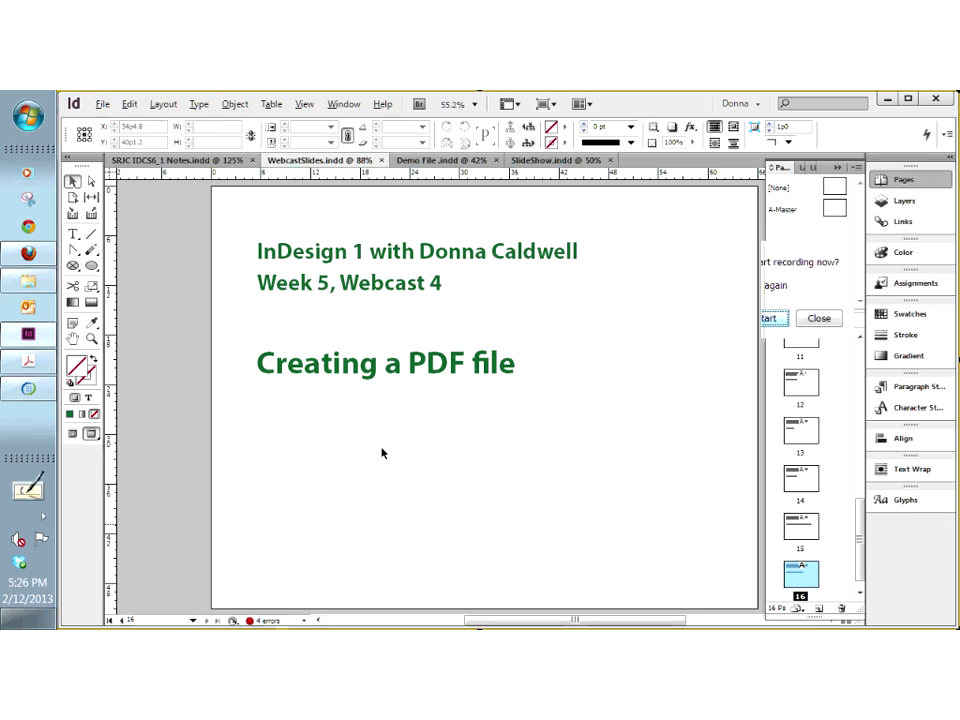
pyautogui.click(423, 162)
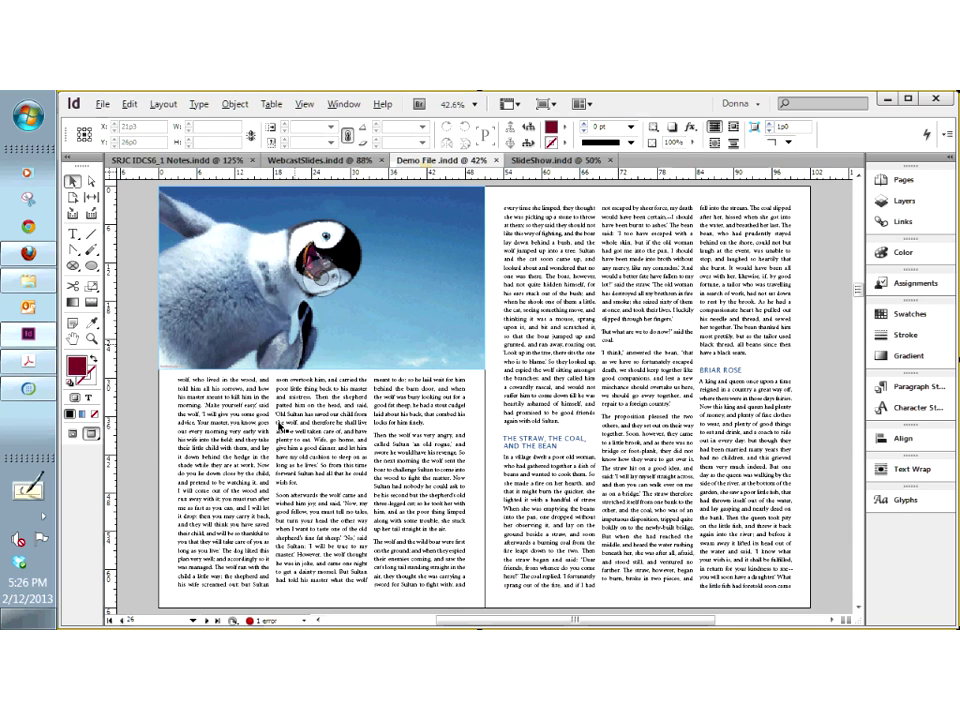
pyautogui.click(103, 104)
pyautogui.moveTo(122, 396)
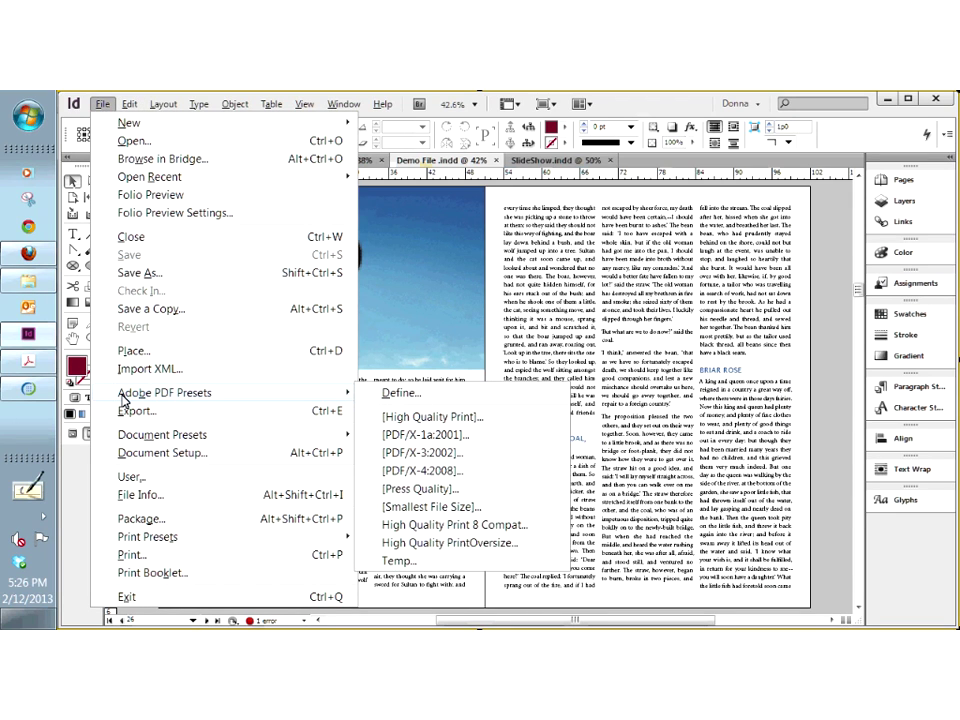
pyautogui.click(170, 420)
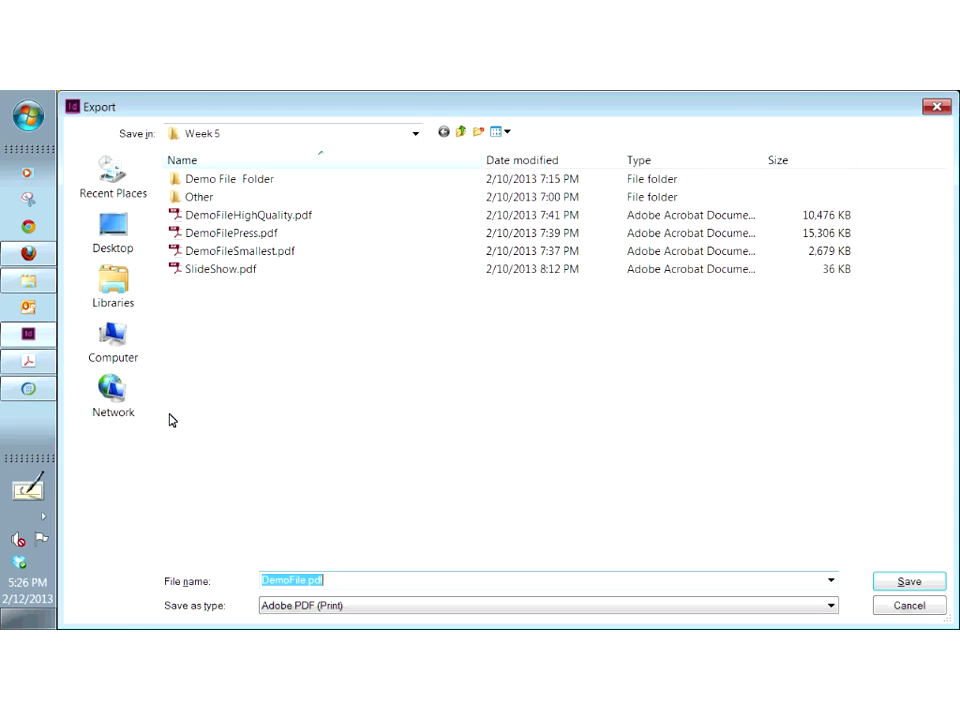
pyautogui.click(368, 609)
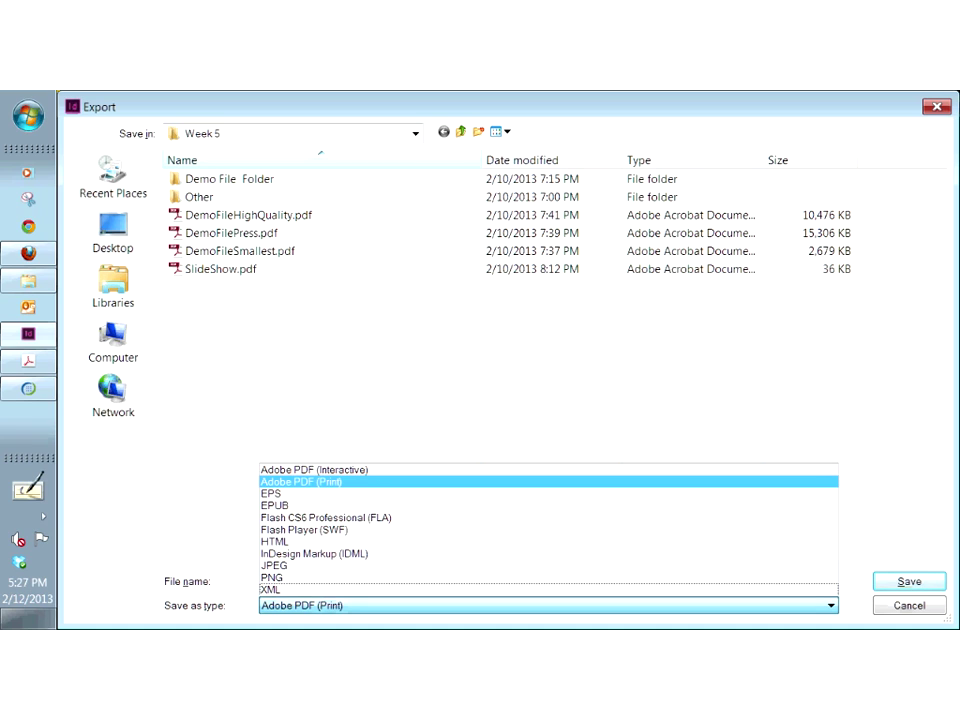
pyautogui.click(355, 607)
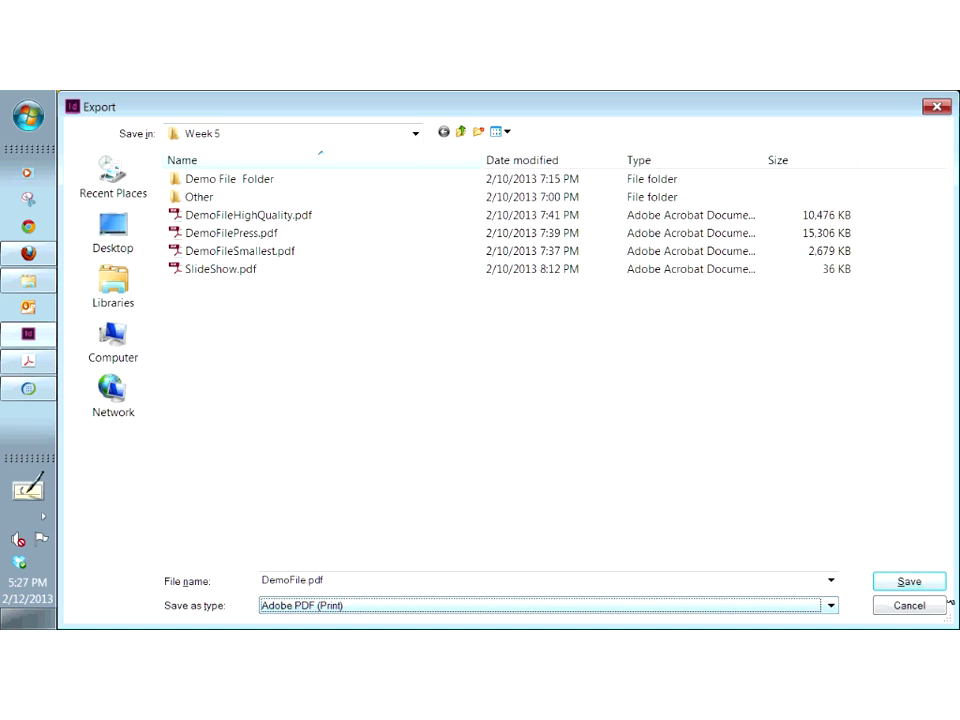
pyautogui.doubleClick(306, 579)
pyautogui.click(304, 579)
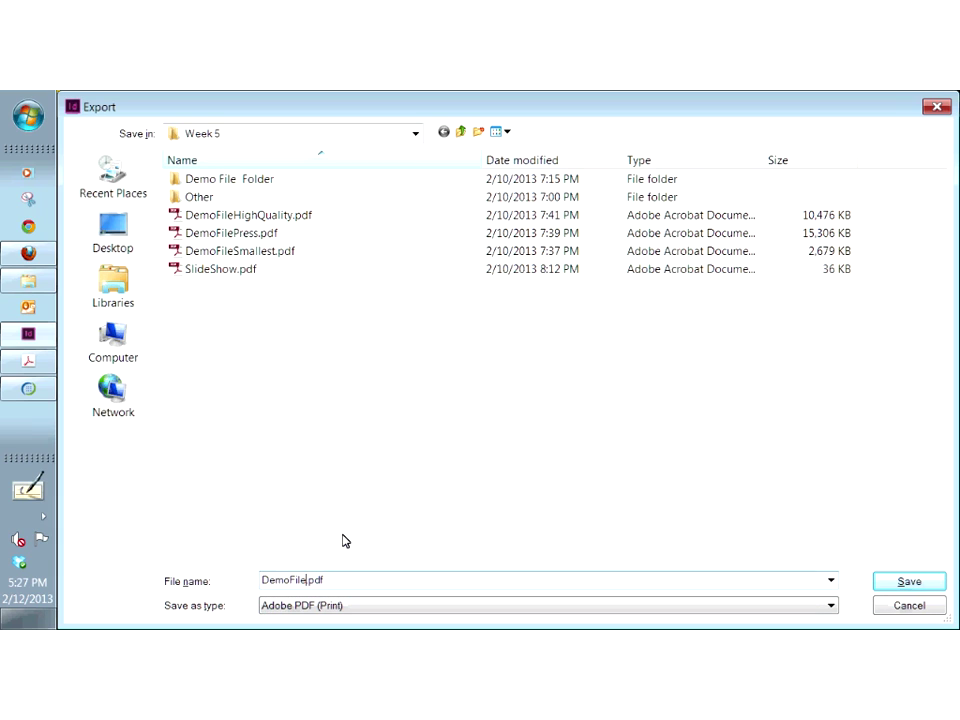
pyautogui.write('Test')
pyautogui.click(910, 582)
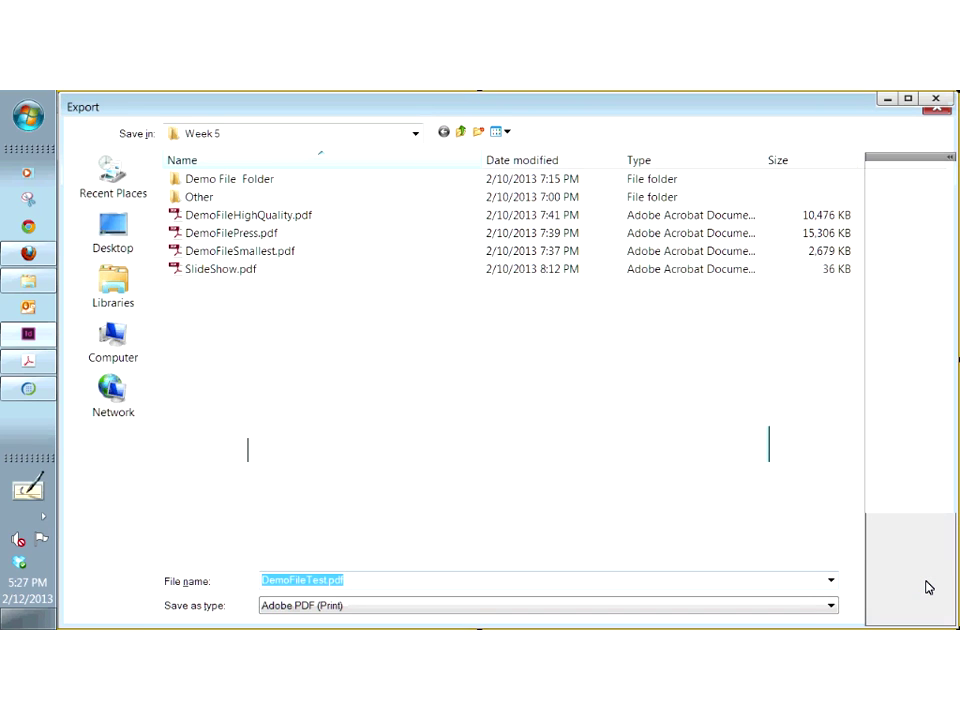
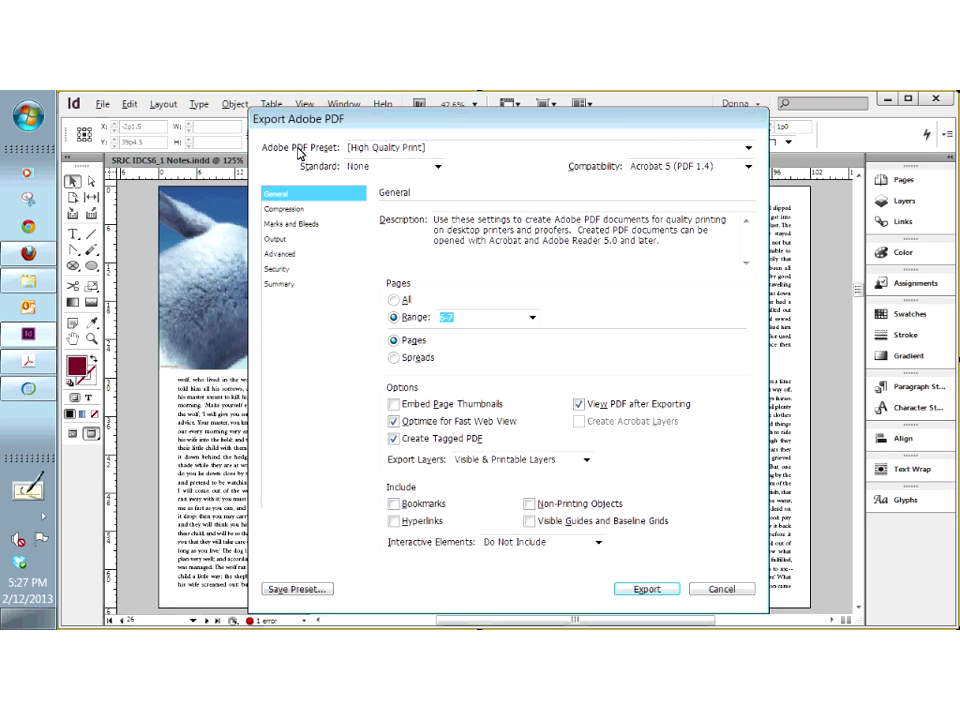
# Look through the available Adobe PDF presets and switch the export to Press Quality
pyautogui.click(748, 148)
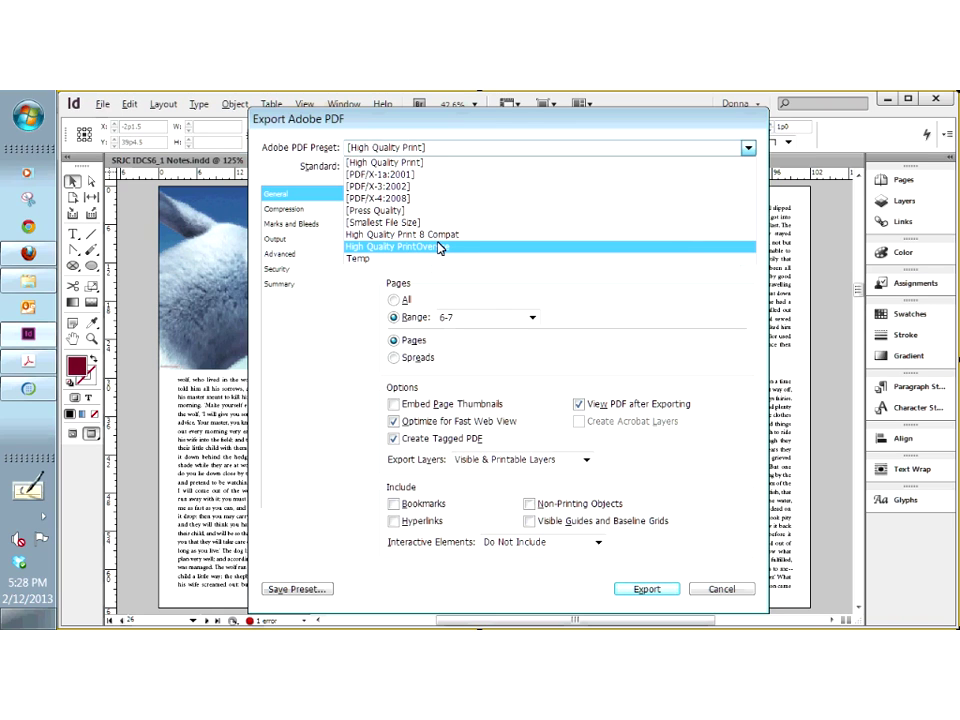
pyautogui.click(395, 592)
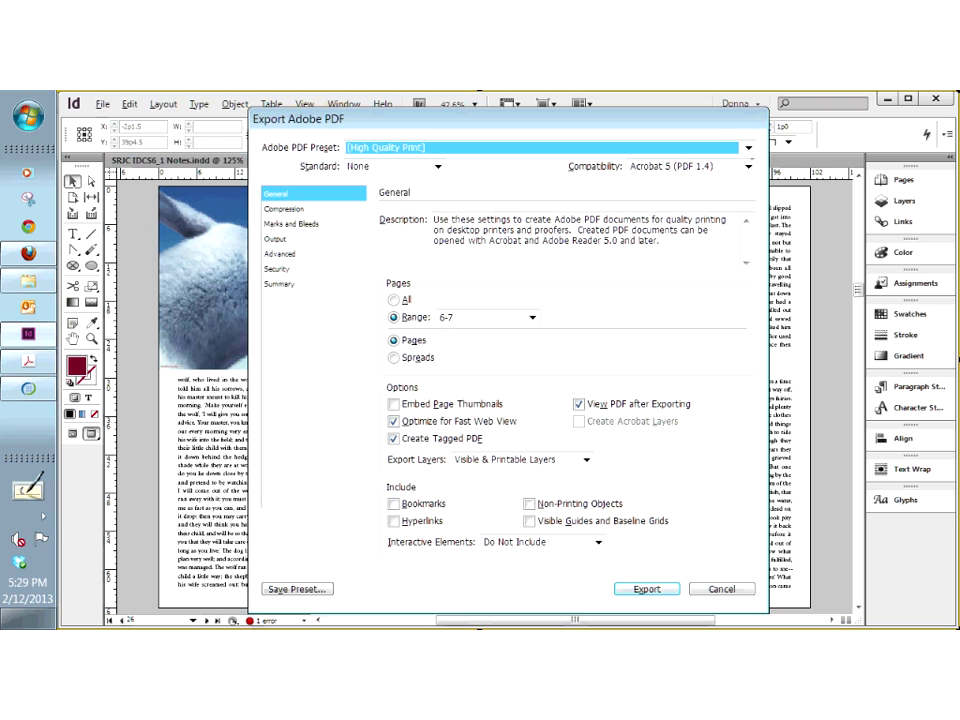
pyautogui.click(386, 147)
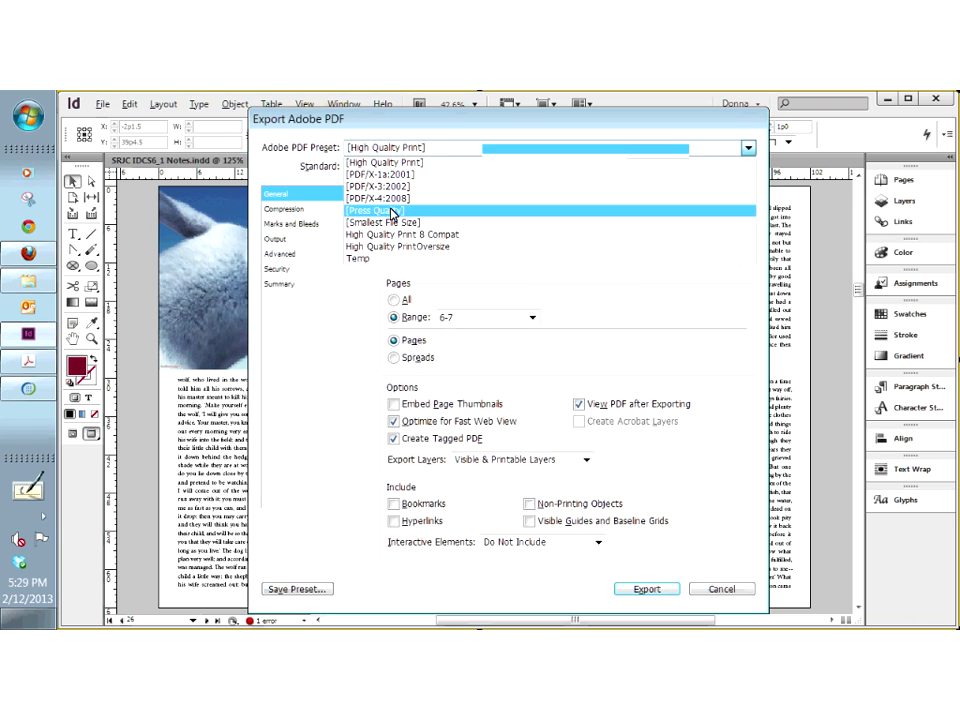
pyautogui.click(392, 212)
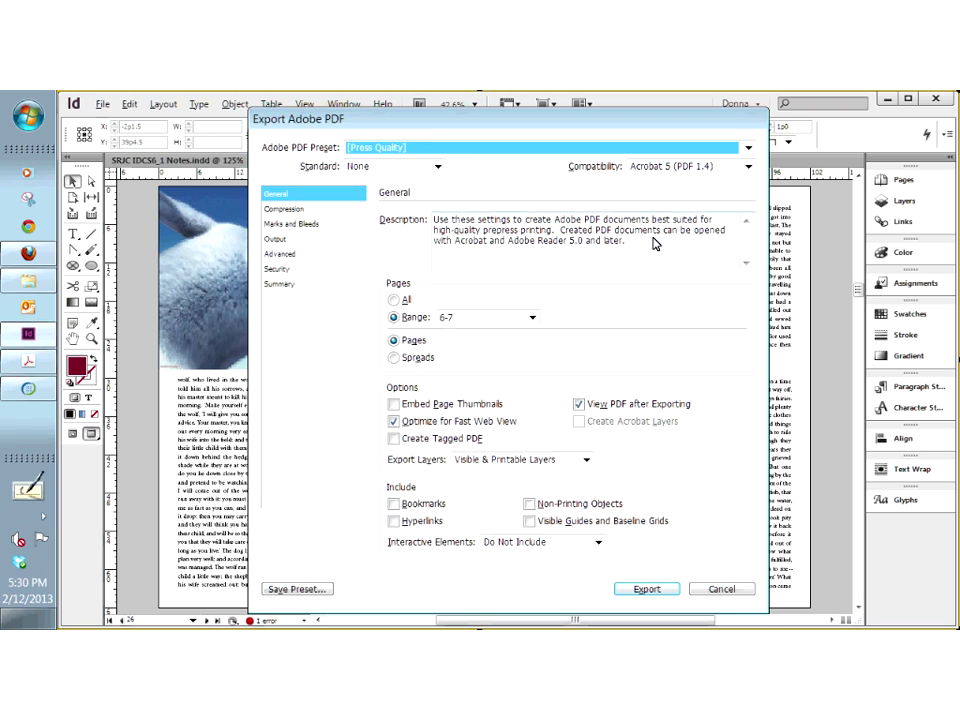
pyautogui.click(748, 148)
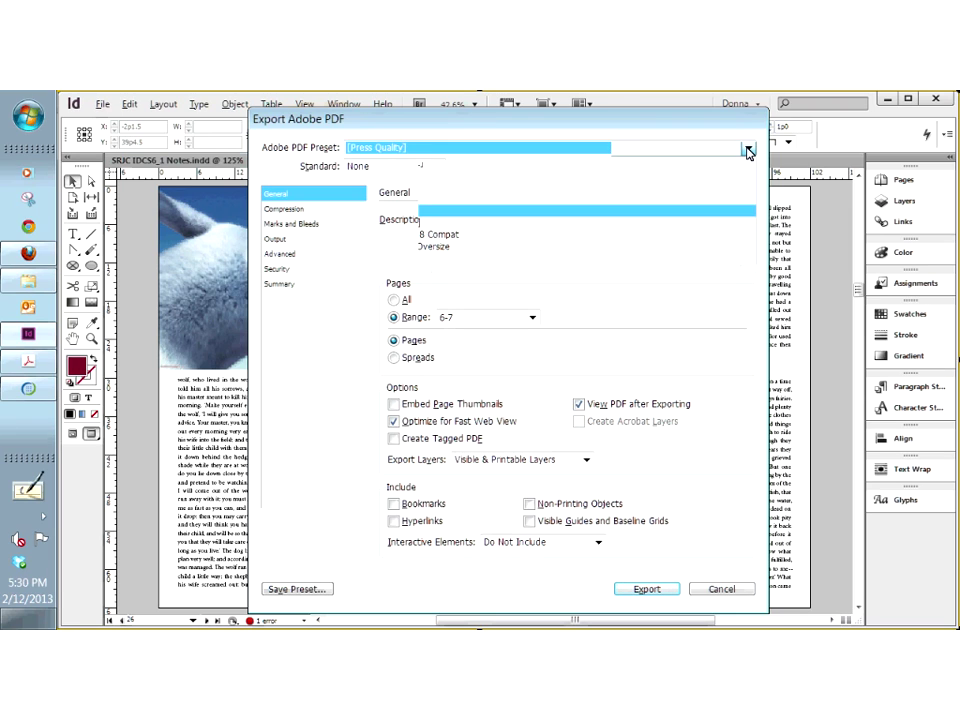
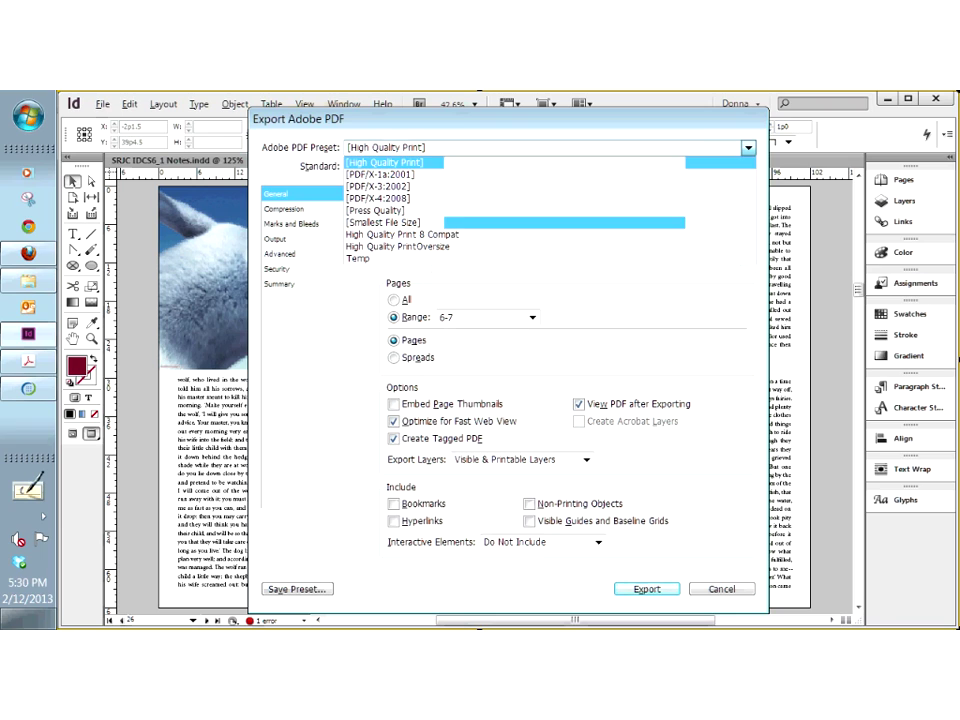
pyautogui.click(428, 215)
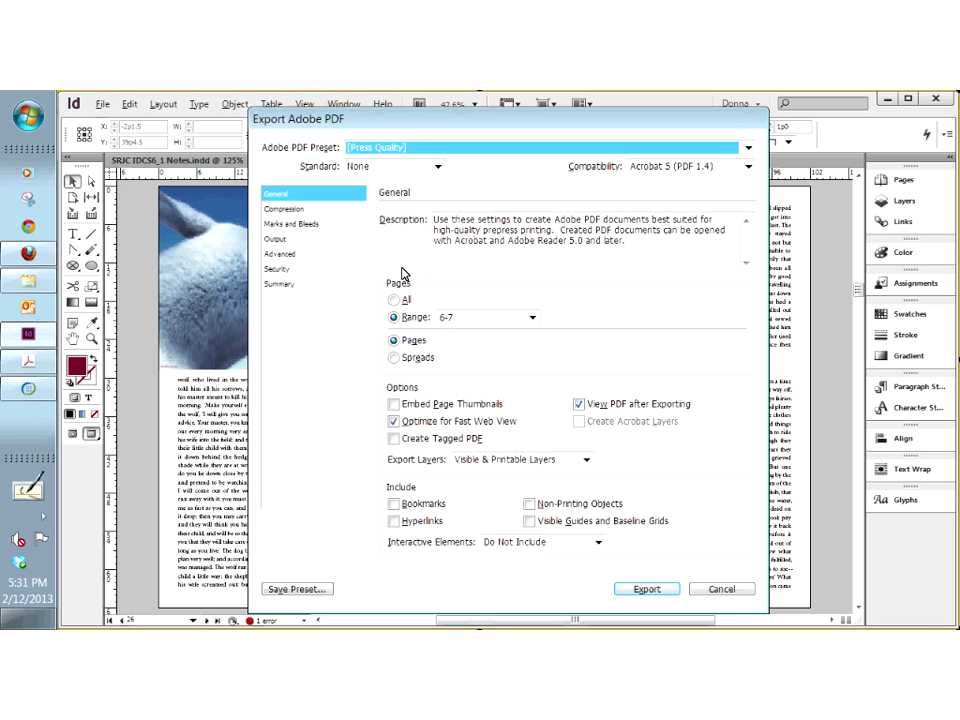
# Set the Adobe PDF preset for the export to High Quality Print
pyautogui.click(749, 149)
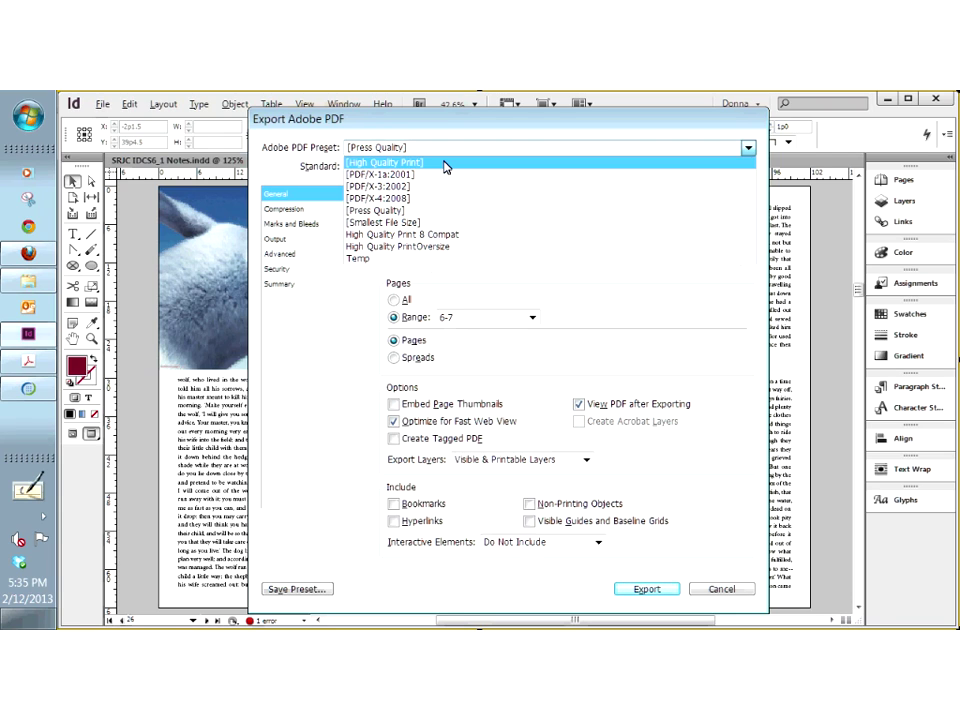
pyautogui.click(445, 163)
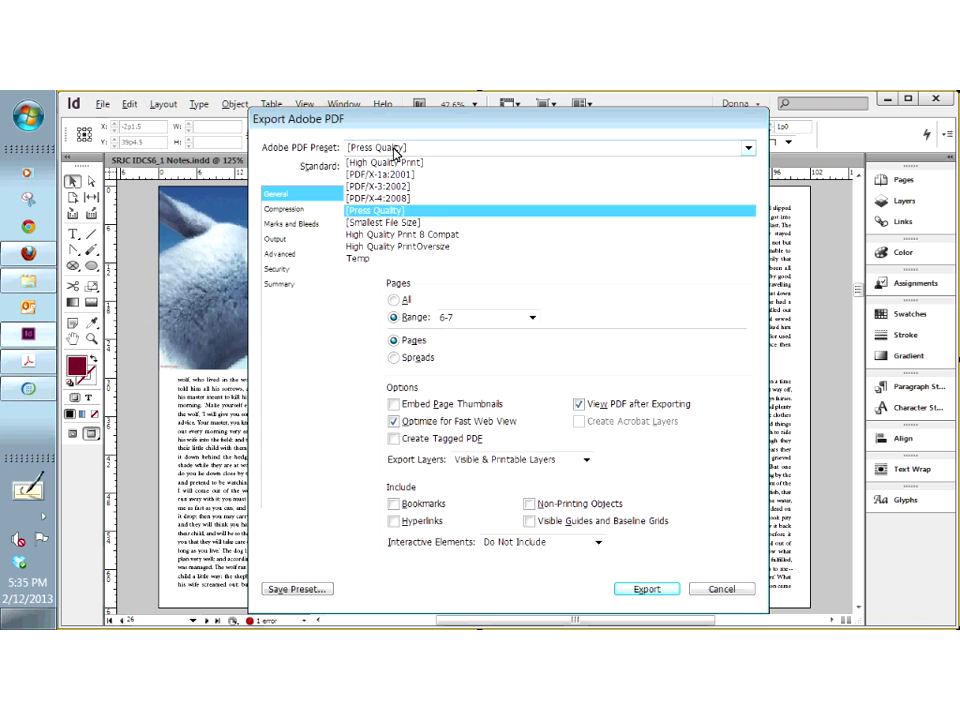
pyautogui.click(400, 165)
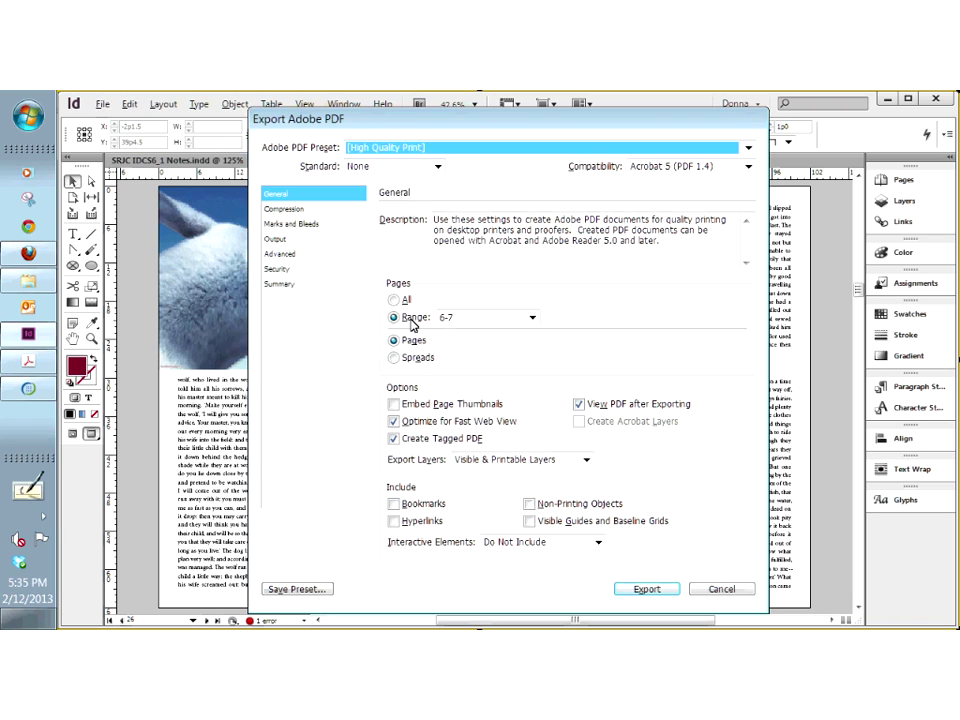
# Limit the export to the page range 24-27 and set Interactive Elements to Do Not Include
pyautogui.click(396, 302)
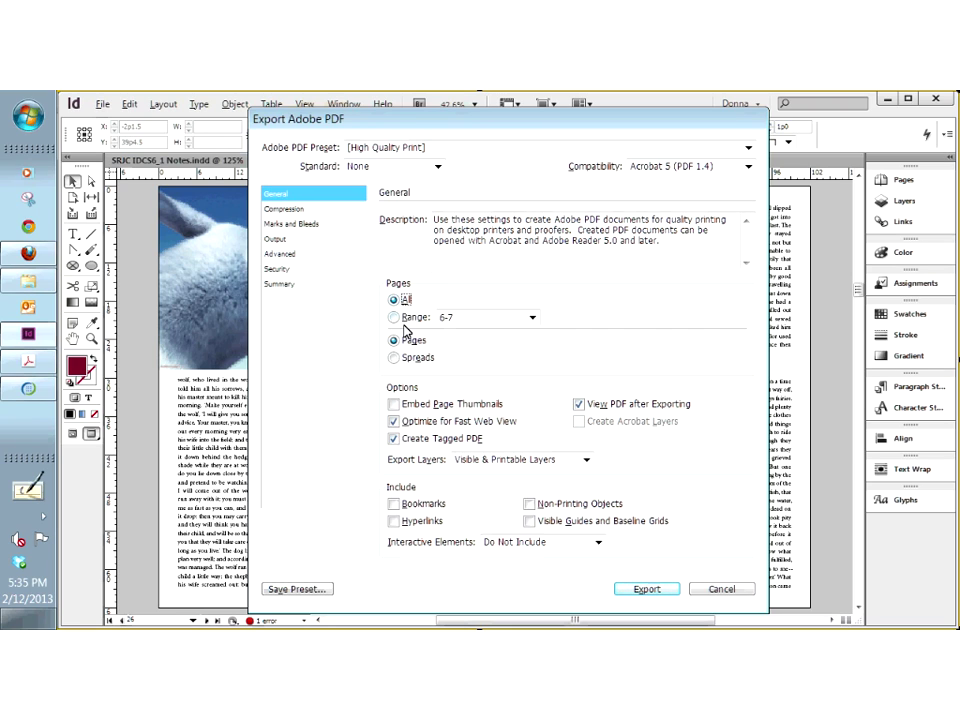
pyautogui.click(410, 317)
pyautogui.moveTo(458, 318); pyautogui.dragTo(434, 316)
pyautogui.write('24-26')
pyautogui.press('BackSpace')
pyautogui.write('7')
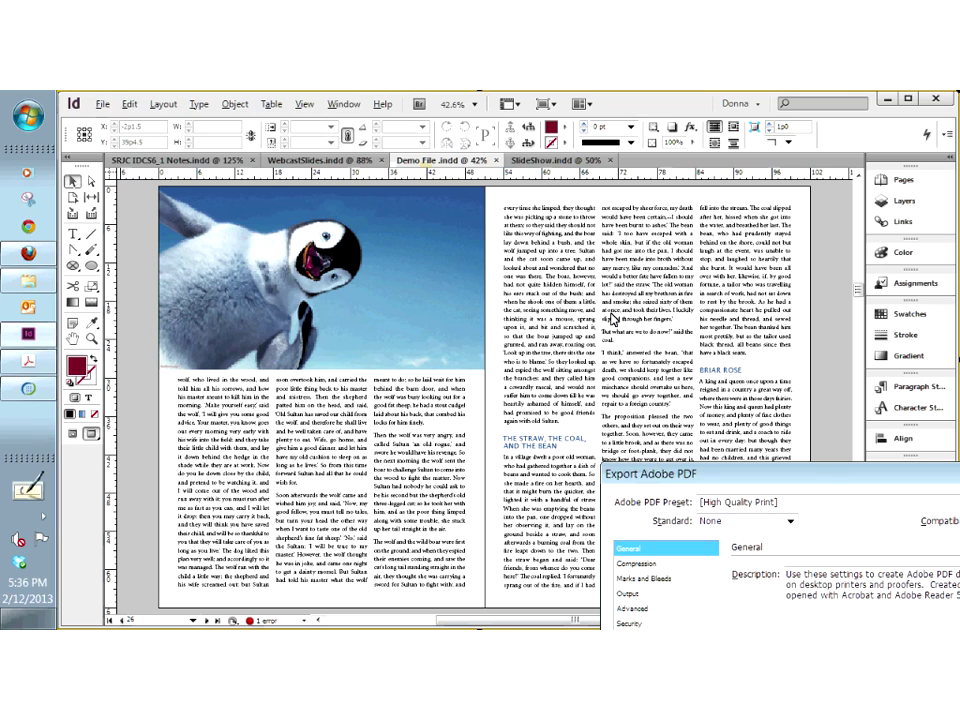
pyautogui.moveTo(640, 474); pyautogui.dragTo(558, 428)
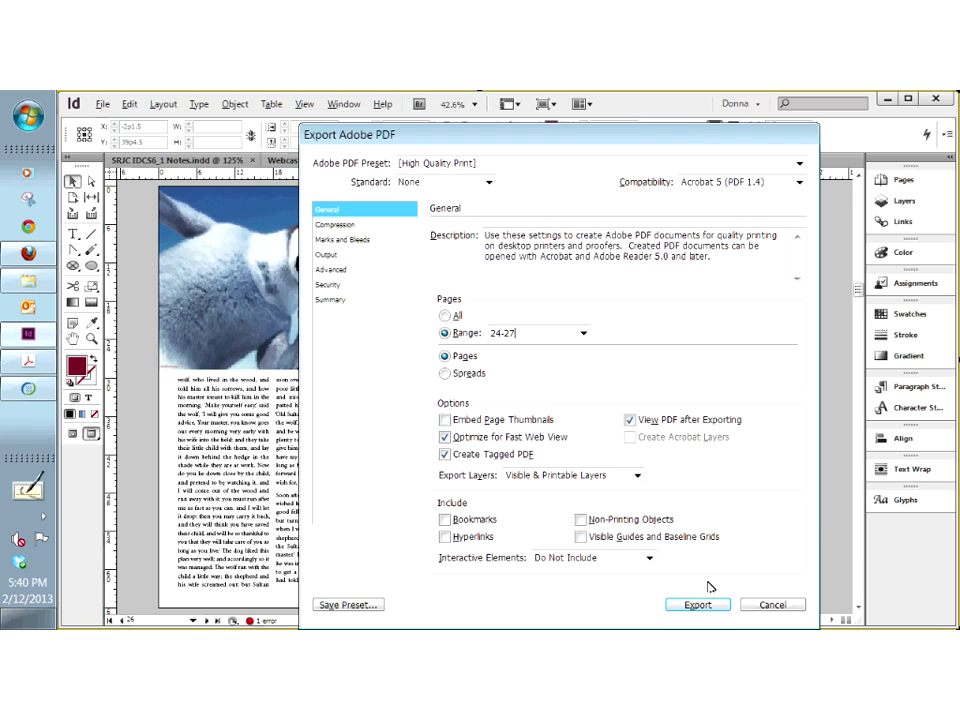
pyautogui.click(649, 560)
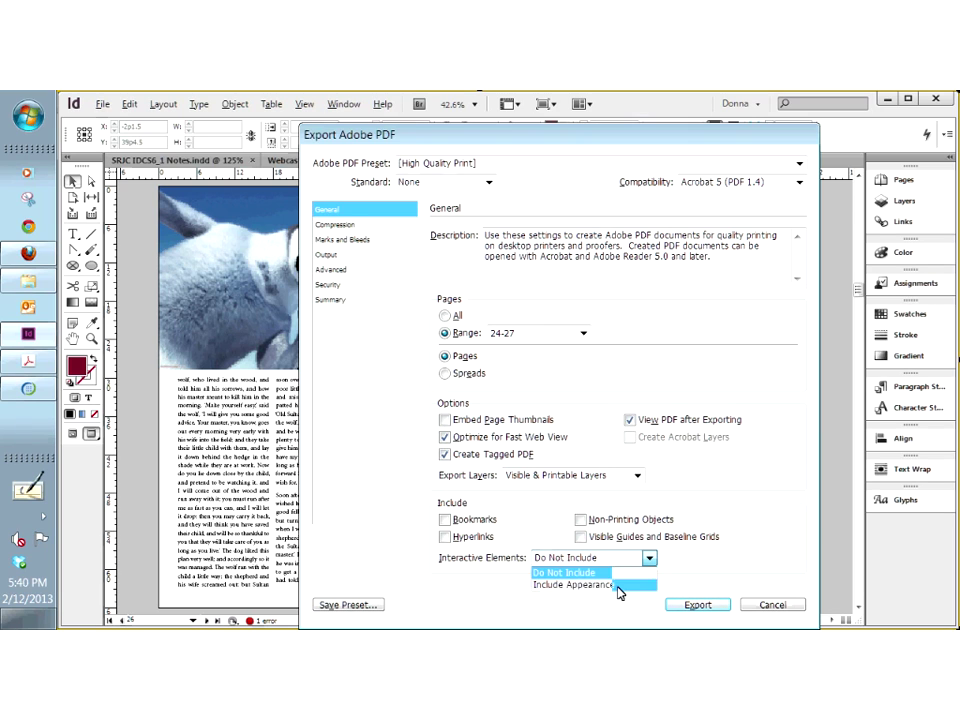
pyautogui.click(564, 572)
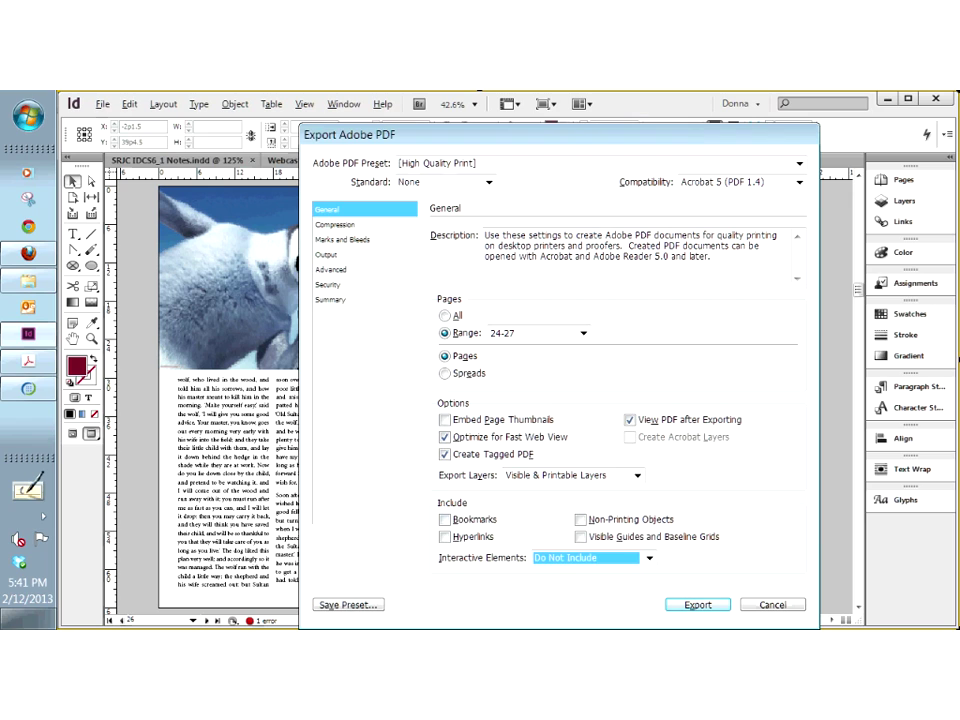
# Review the downsampling and compression choices for color images, keeping Bicubic Downsampling and Automatic (JPEG)
pyautogui.click(338, 225)
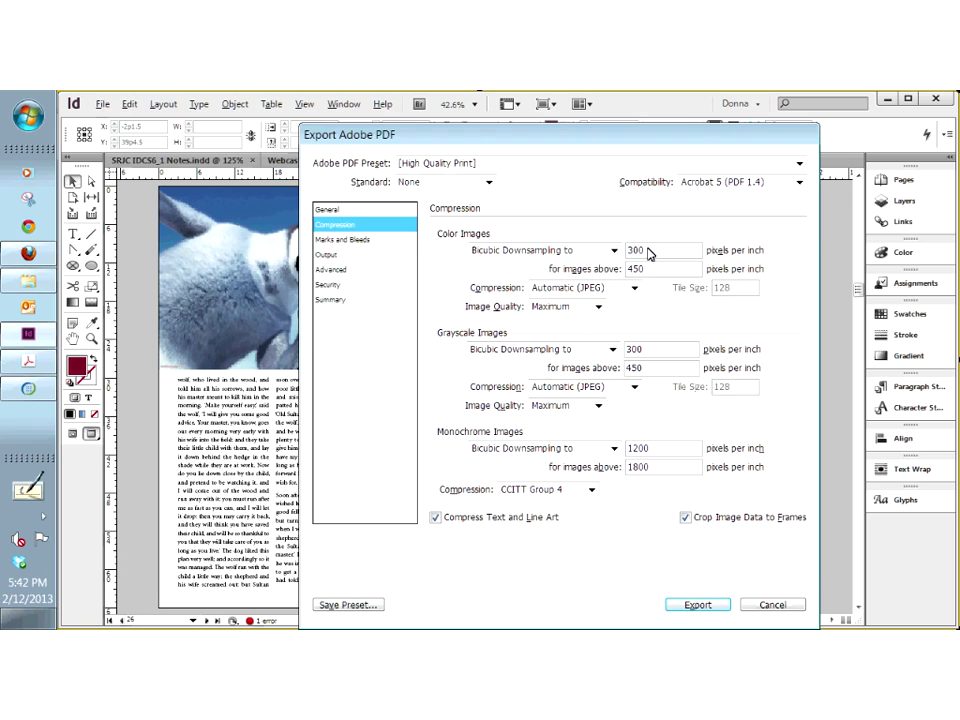
pyautogui.click(612, 250)
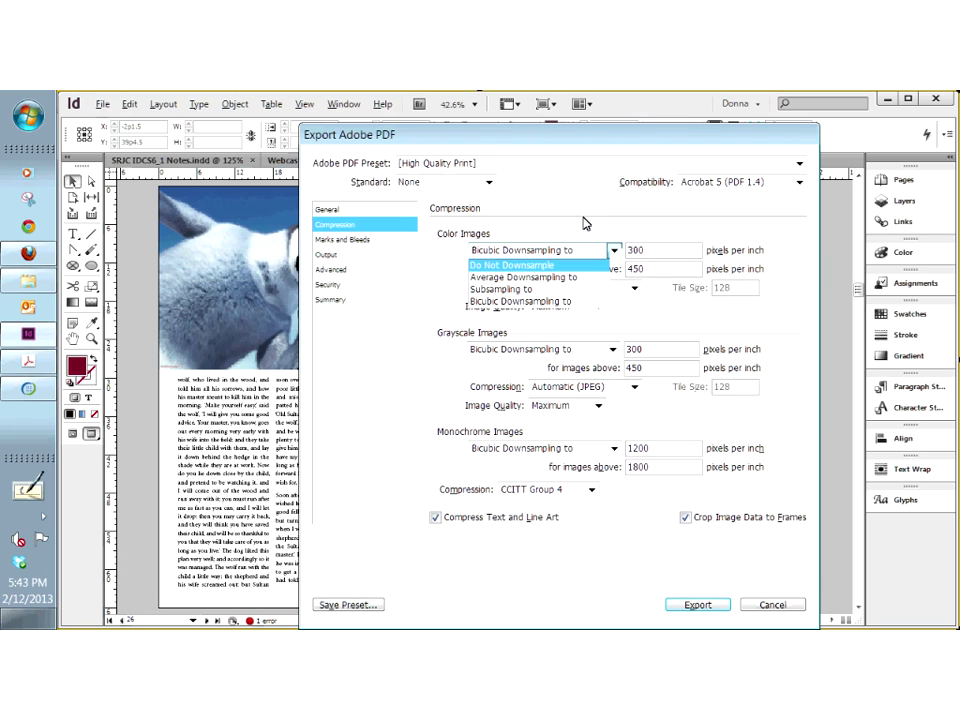
pyautogui.click(584, 222)
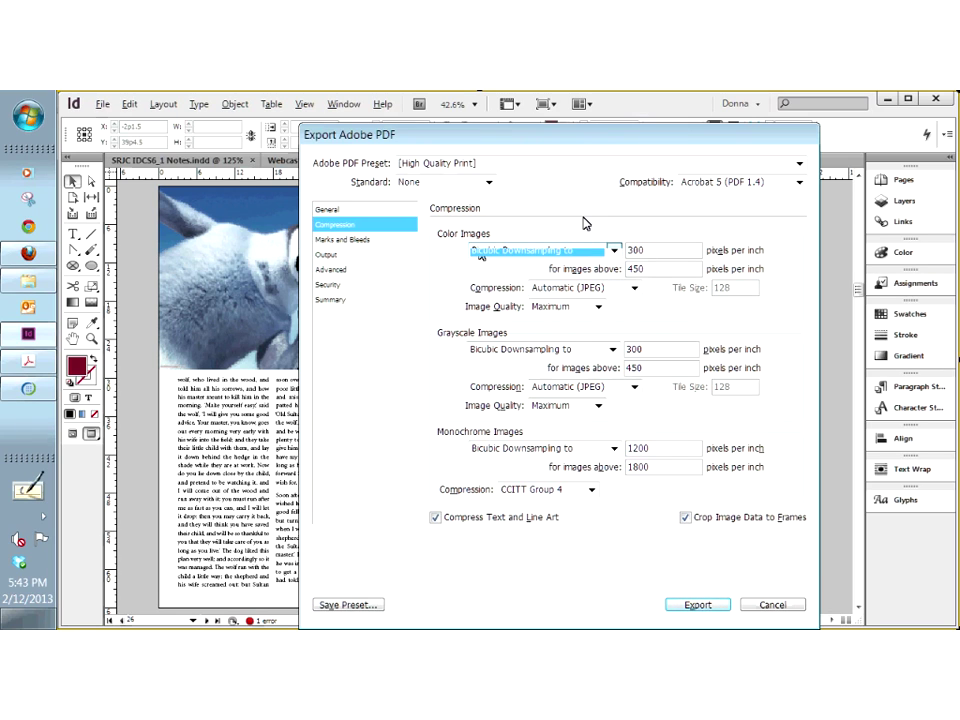
pyautogui.click(634, 288)
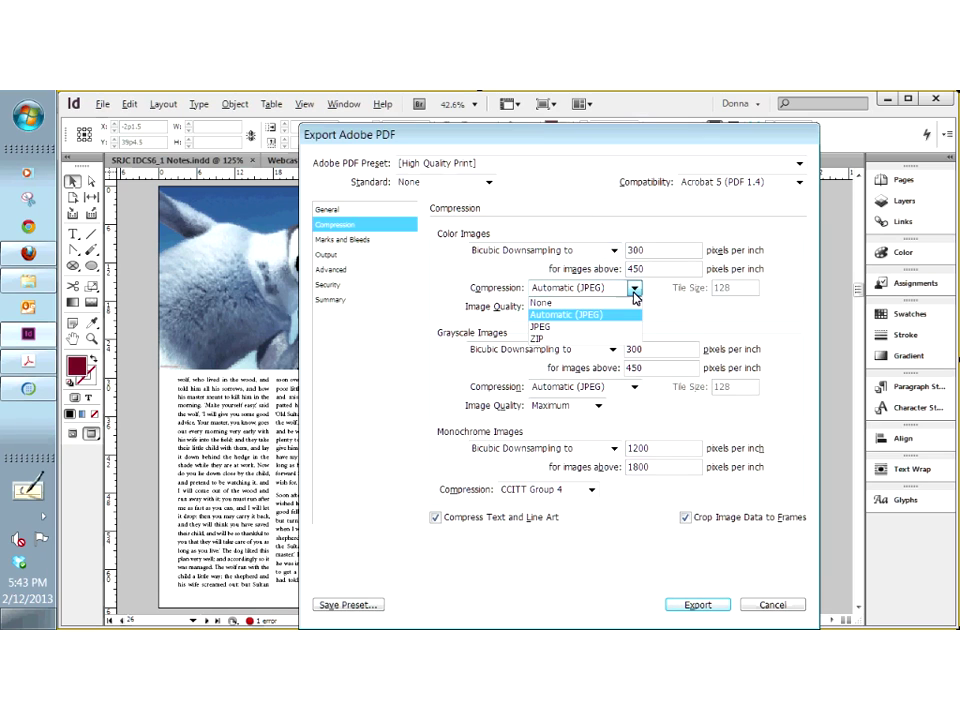
pyautogui.click(556, 315)
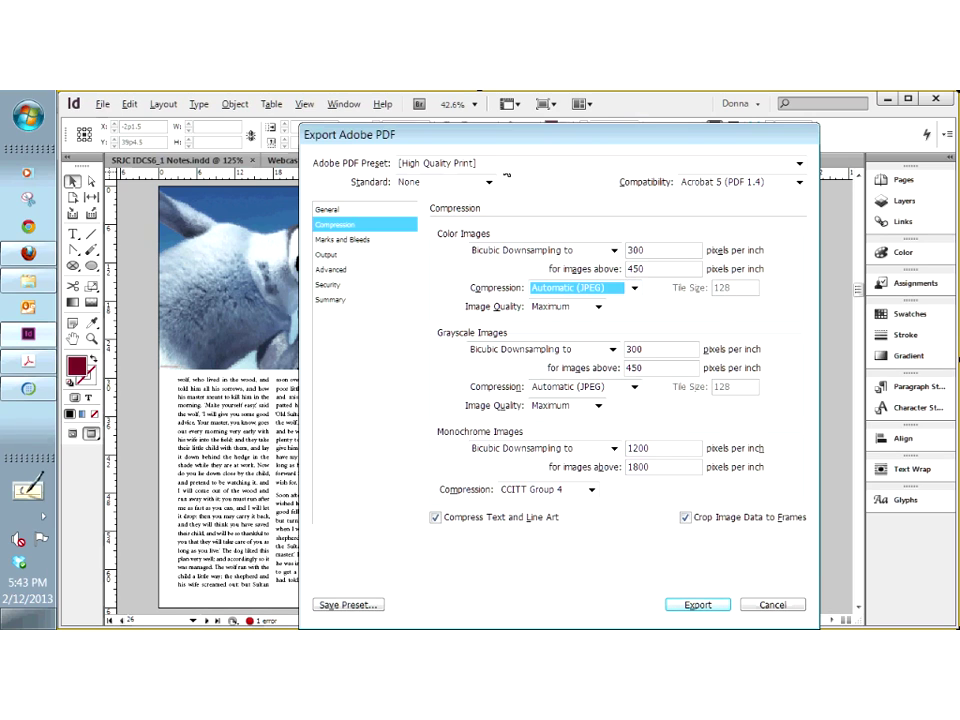
# Try the Smallest File Size preset, restore High Quality Print and return to the compression settings
pyautogui.click(504, 167)
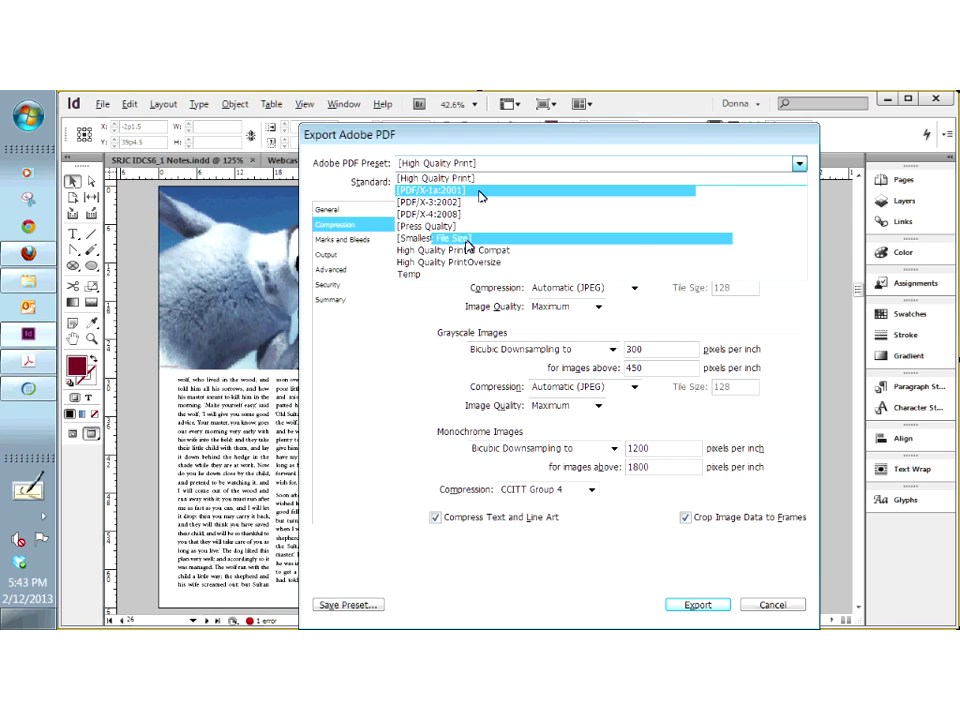
pyautogui.click(455, 239)
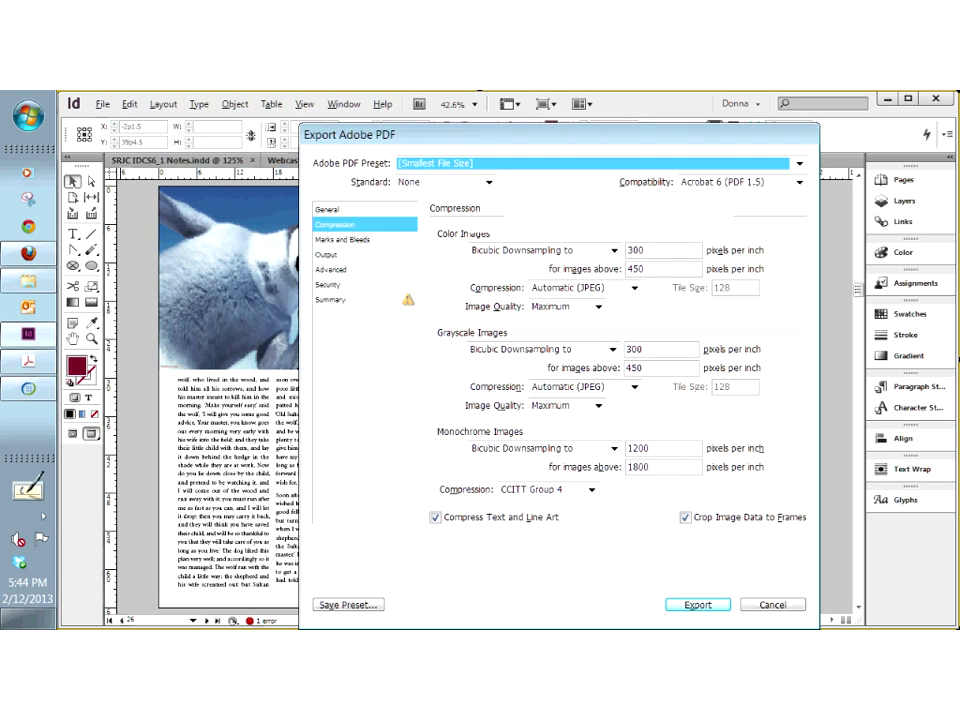
pyautogui.press('Home')
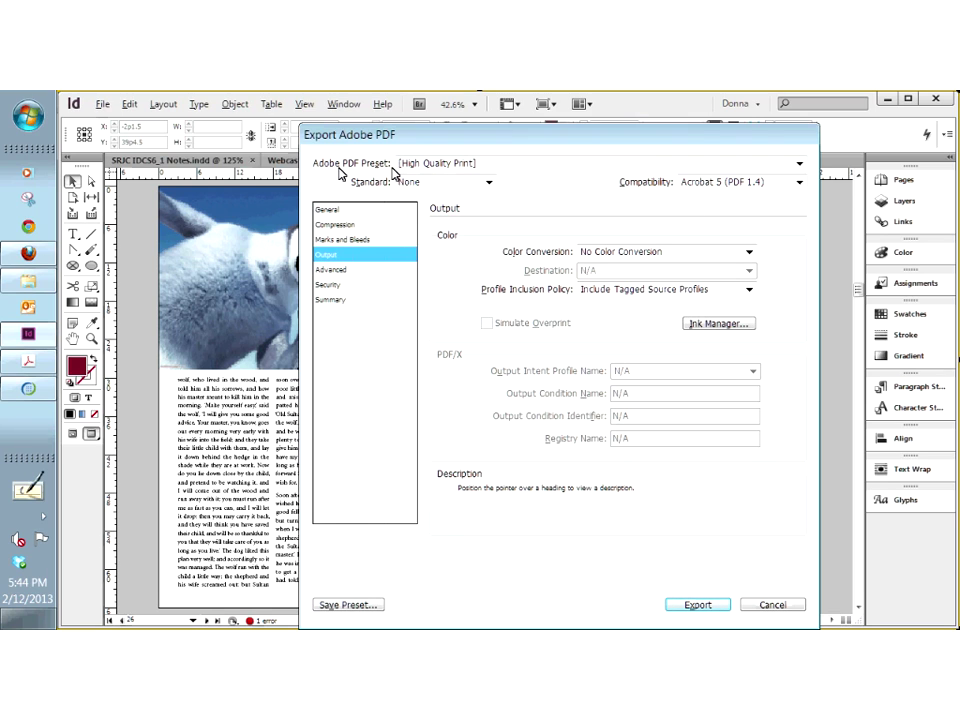
pyautogui.click(338, 226)
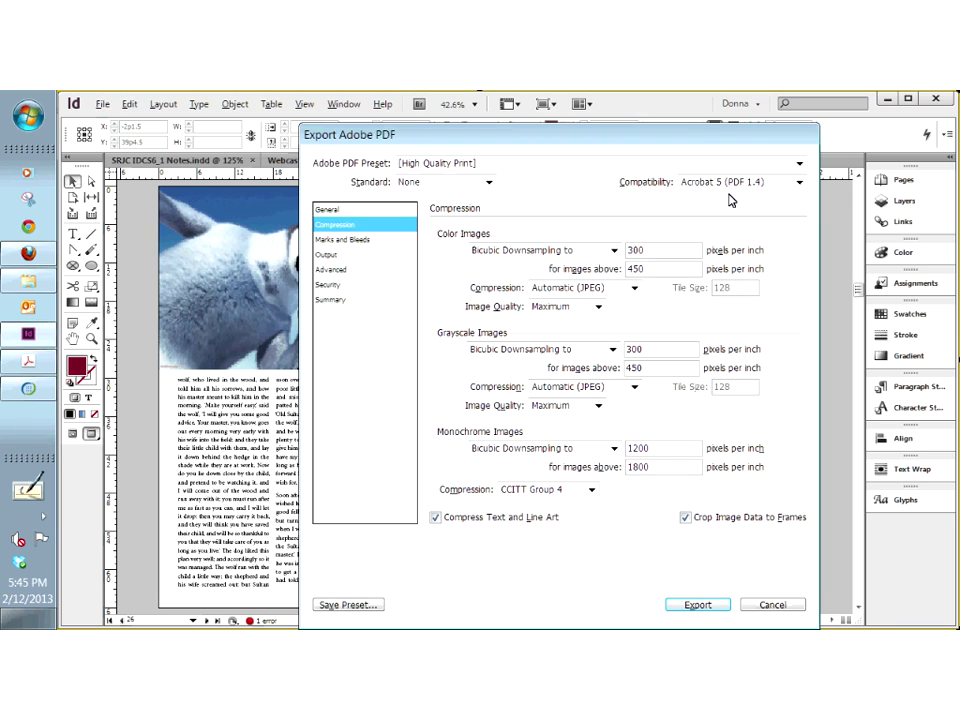
# Review the PDF compatibility choices and set Compatibility to Acrobat 7 (PDF 1.6)
pyautogui.click(799, 182)
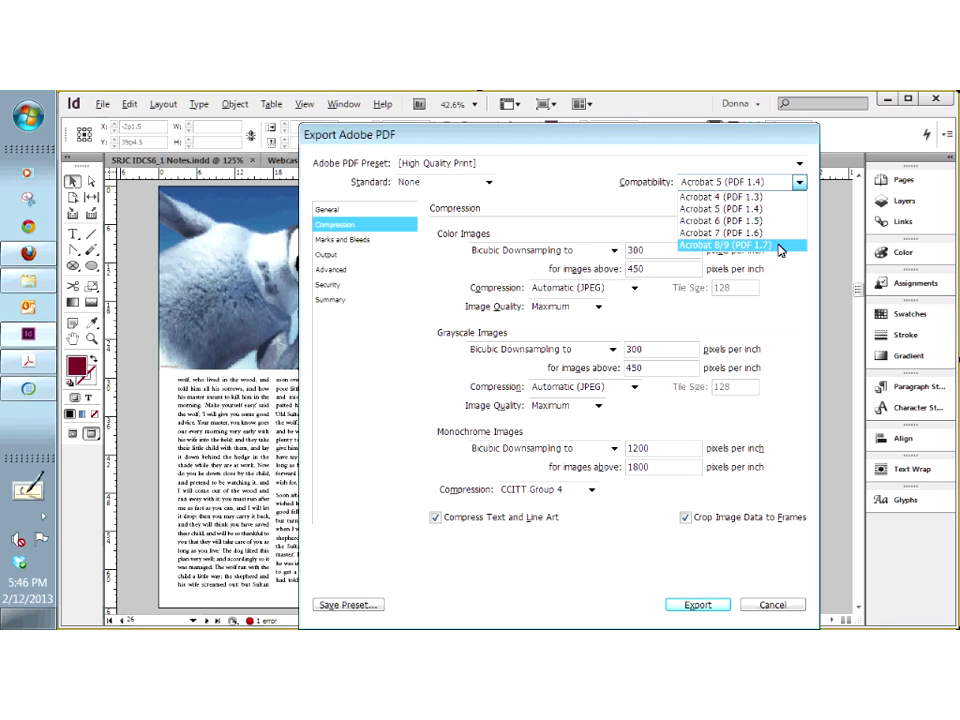
pyautogui.click(778, 245)
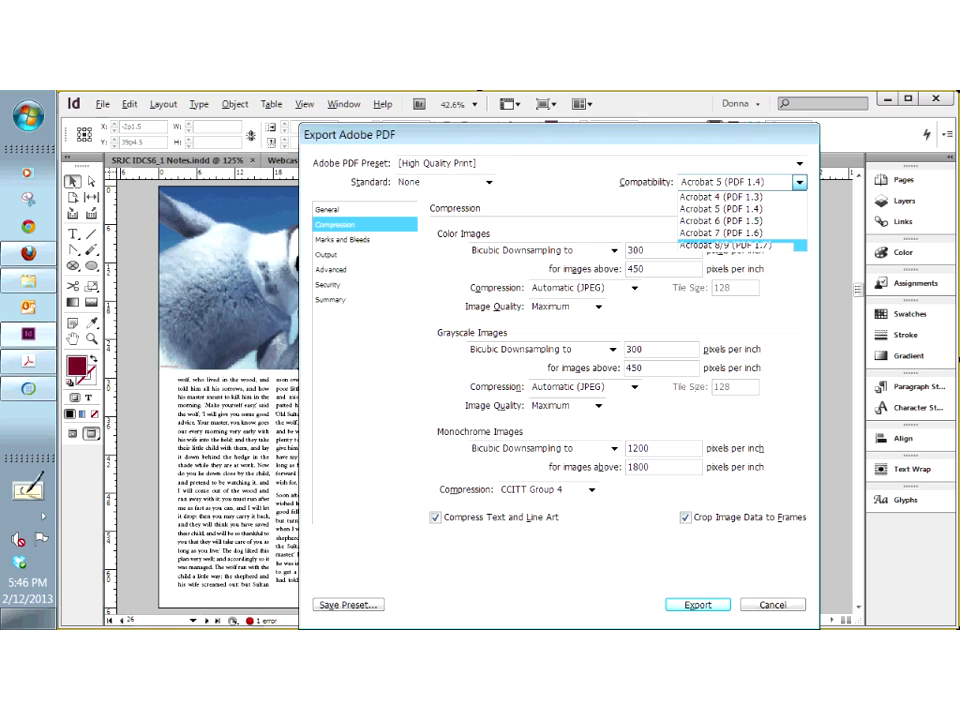
pyautogui.click(757, 184)
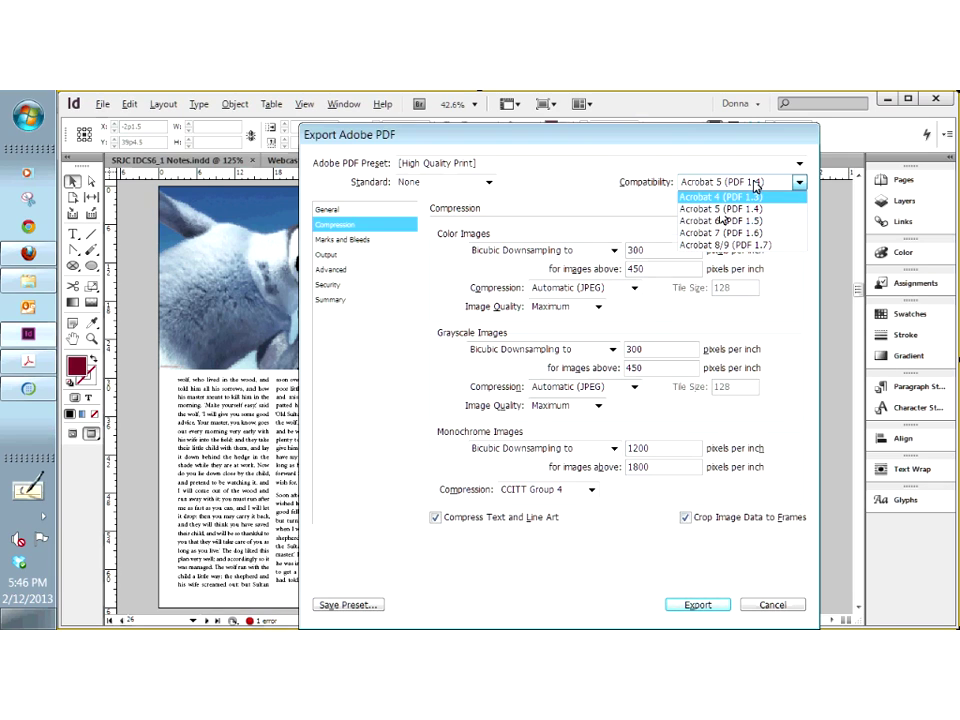
pyautogui.click(779, 187)
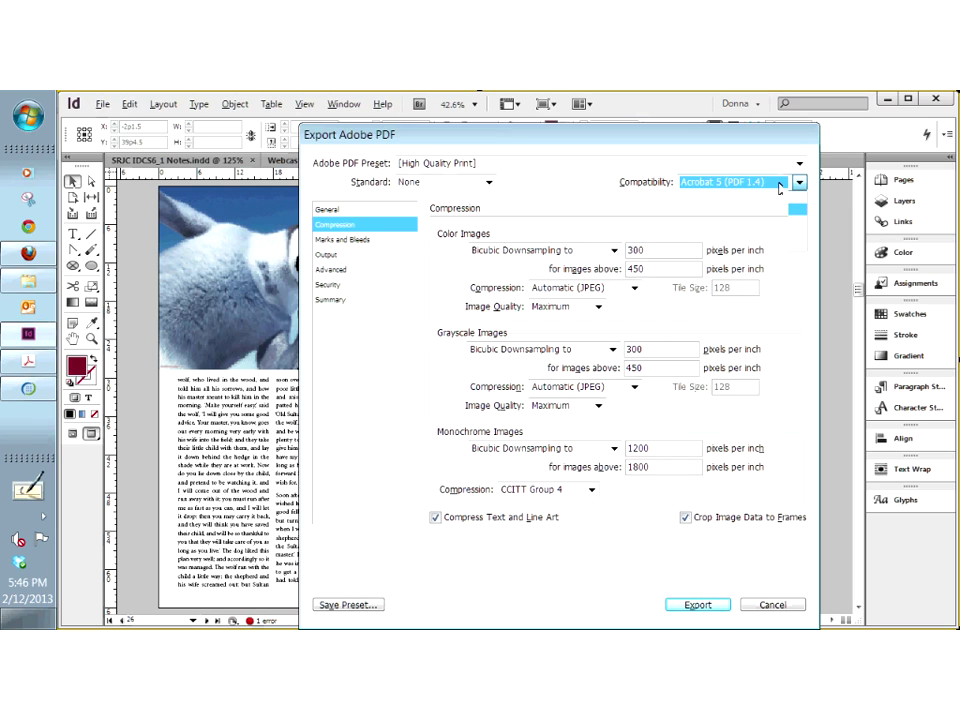
pyautogui.click(779, 187)
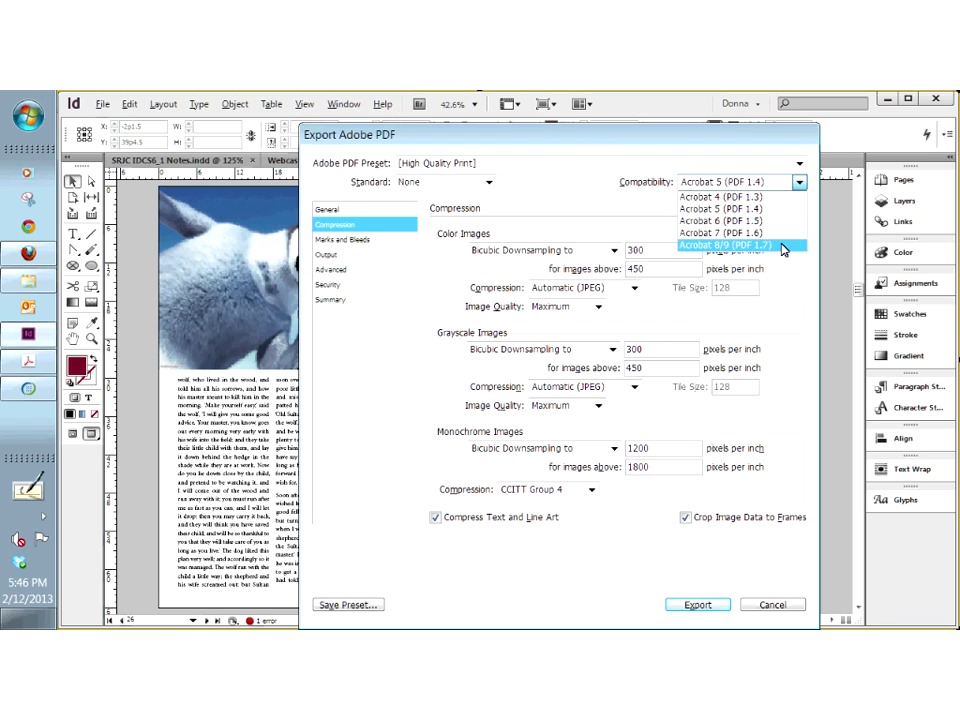
pyautogui.click(783, 246)
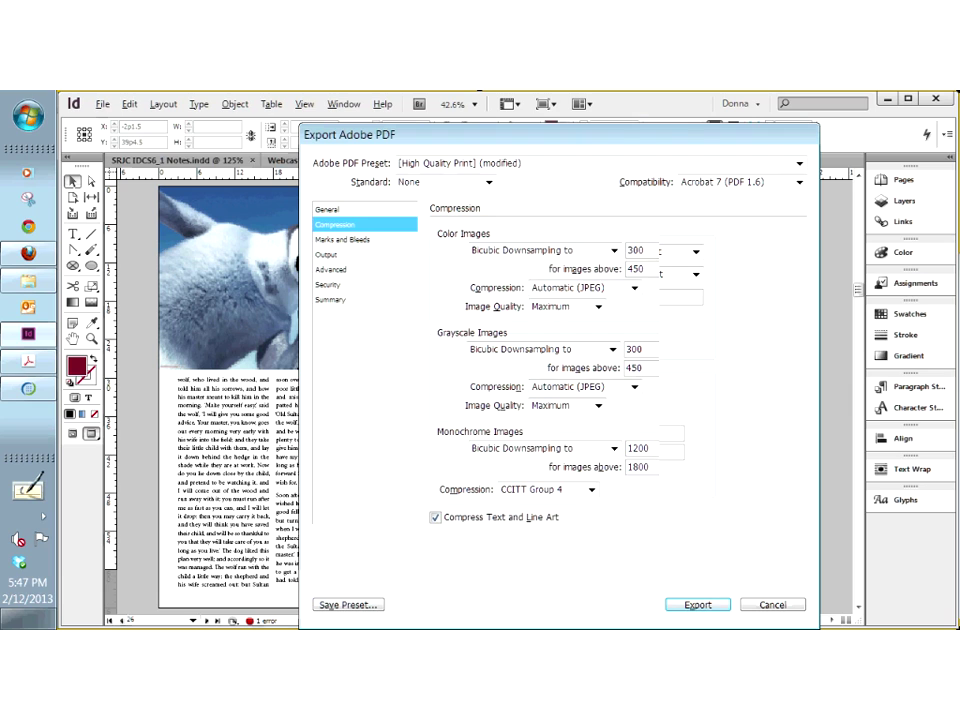
# Enable Crop Marks and Registration Marks for the PDF, leaving the other printer's marks off
pyautogui.click(350, 240)
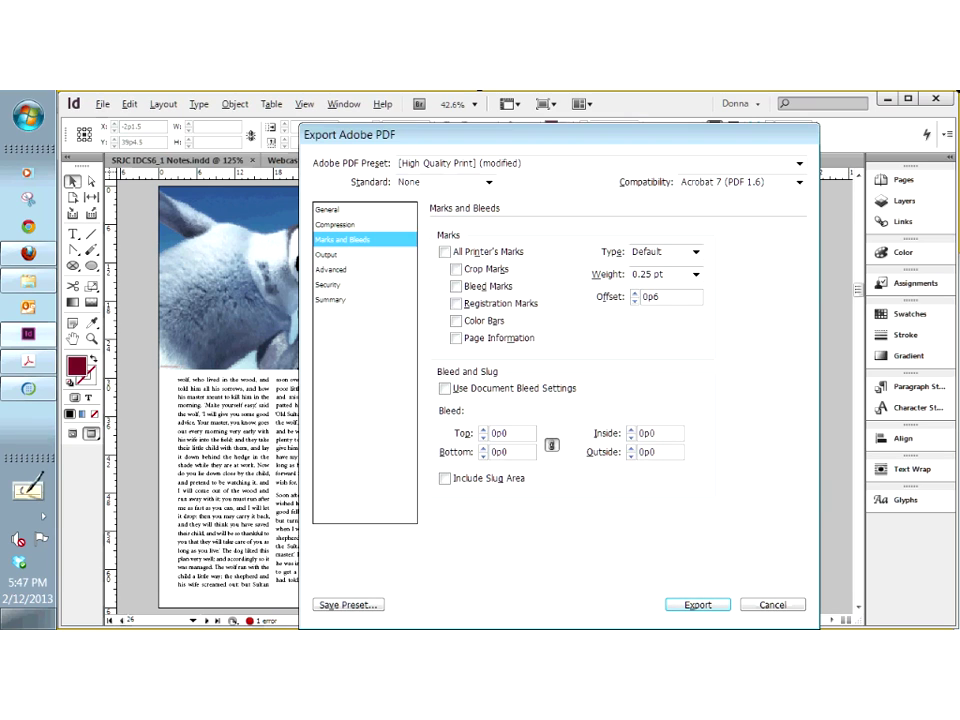
pyautogui.click(456, 338)
pyautogui.click(444, 252)
pyautogui.click(447, 253)
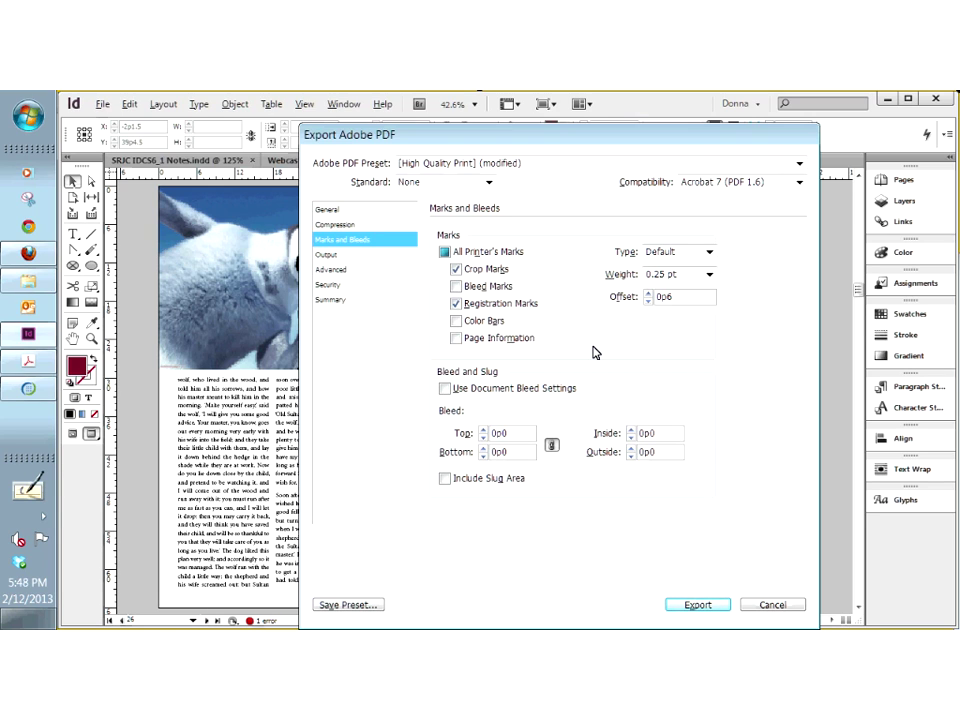
# Review the color conversion choices for the PDF output, keeping No Color Conversion
pyautogui.click(326, 254)
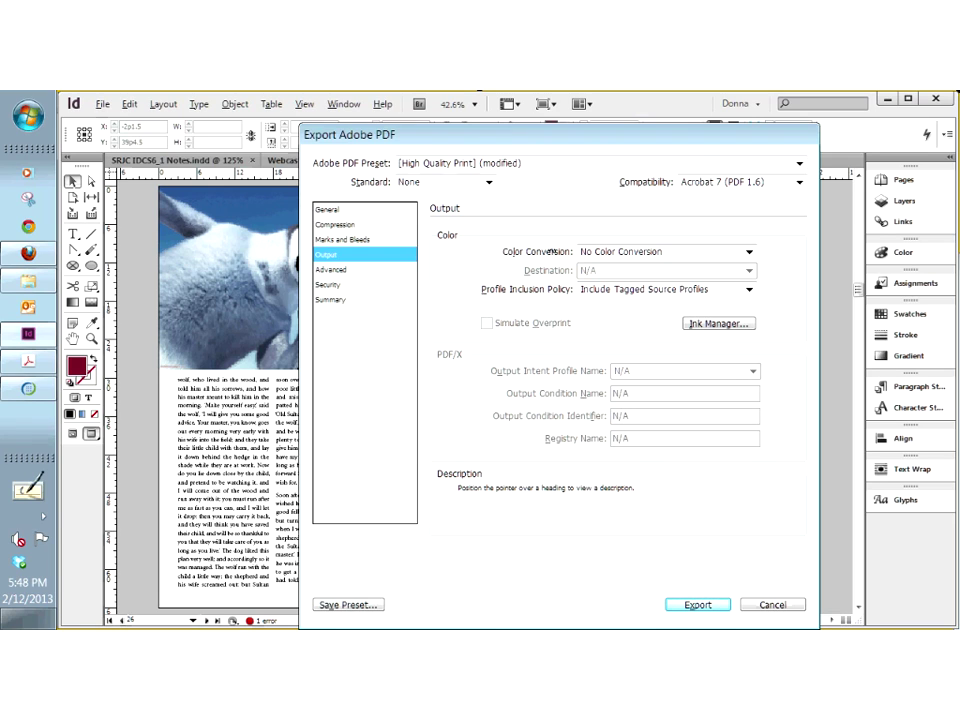
pyautogui.click(594, 252)
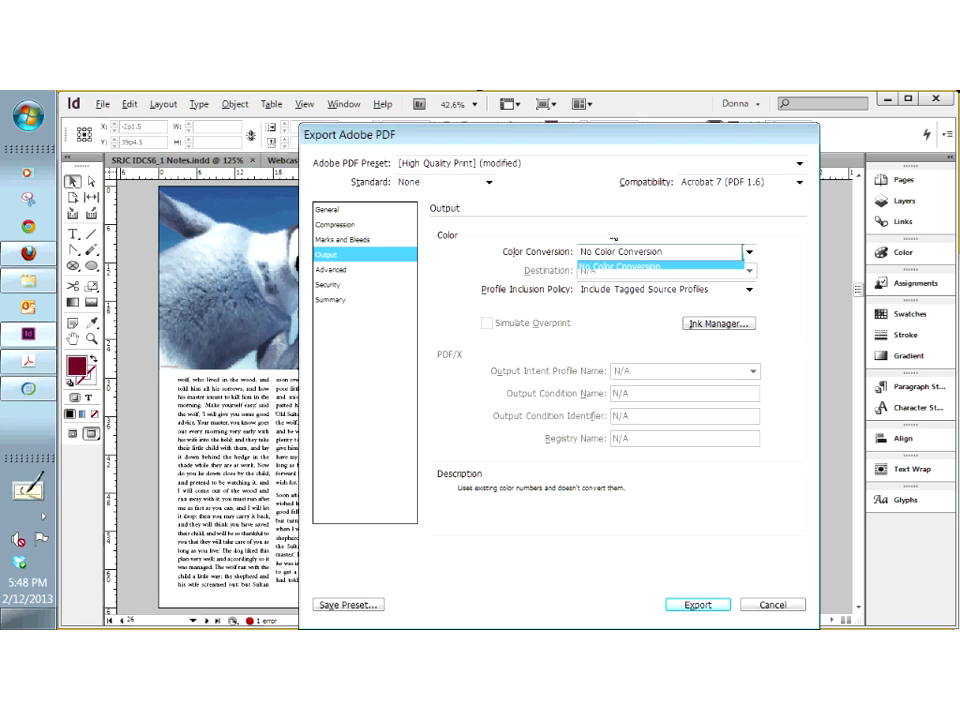
pyautogui.click(596, 254)
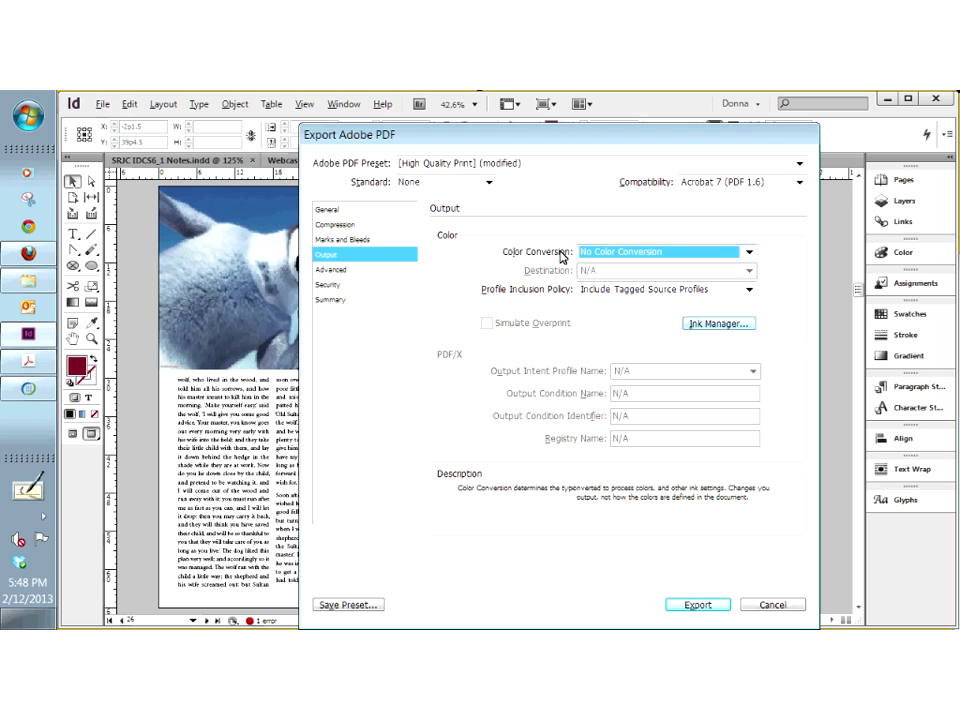
# Examine the process and spot inks listed for the document in the Ink Manager
pyautogui.click(745, 328)
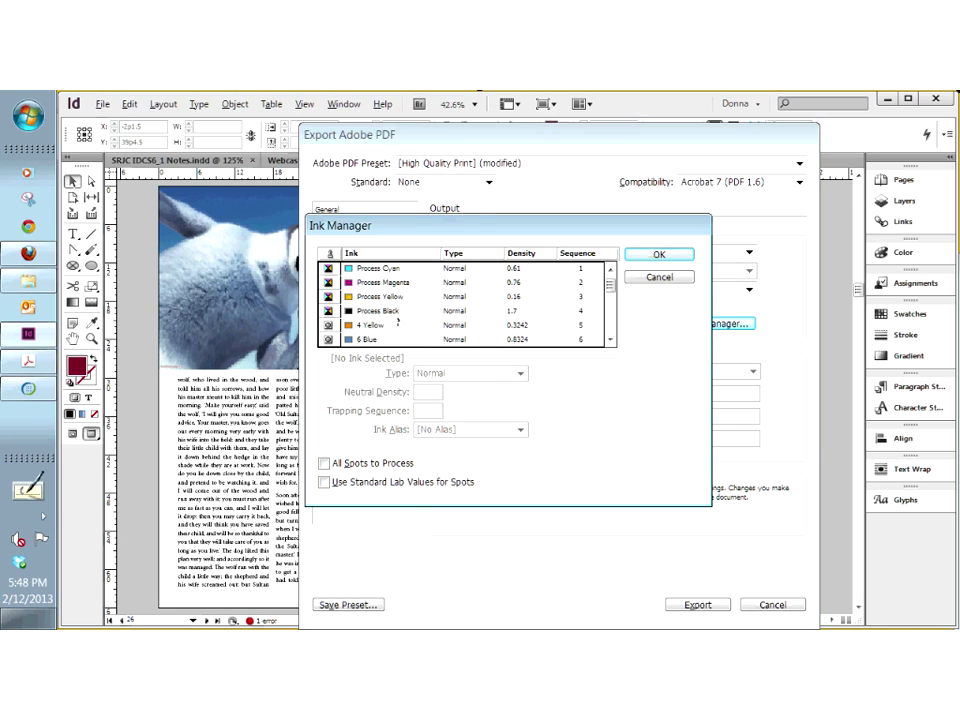
pyautogui.click(610, 340)
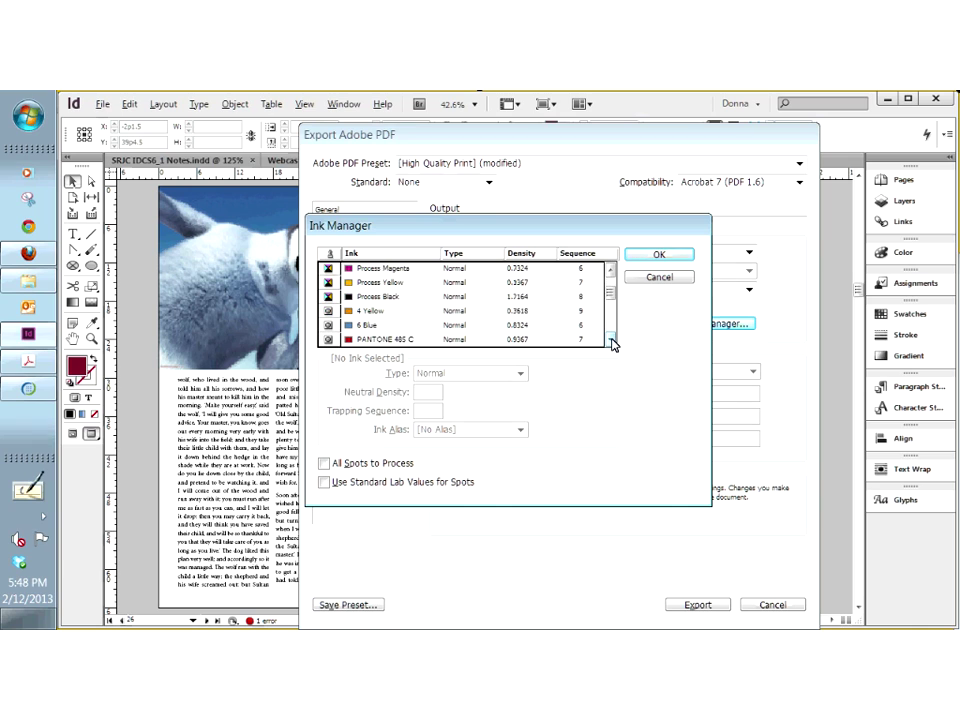
pyautogui.scroll(-2, 463, 338)
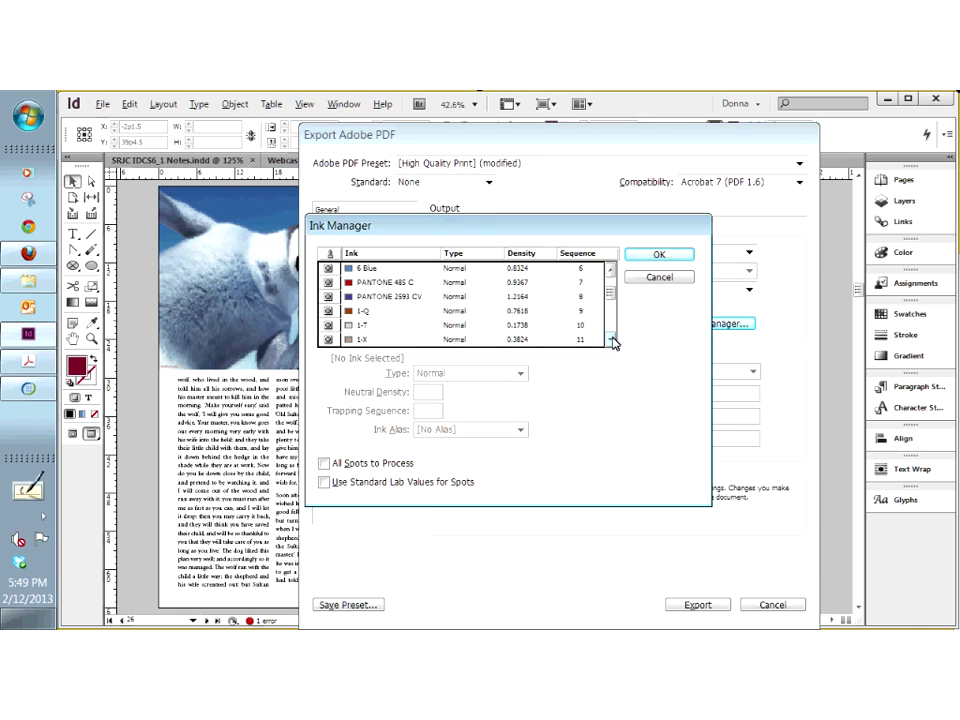
pyautogui.click(612, 270)
pyautogui.click(612, 270)
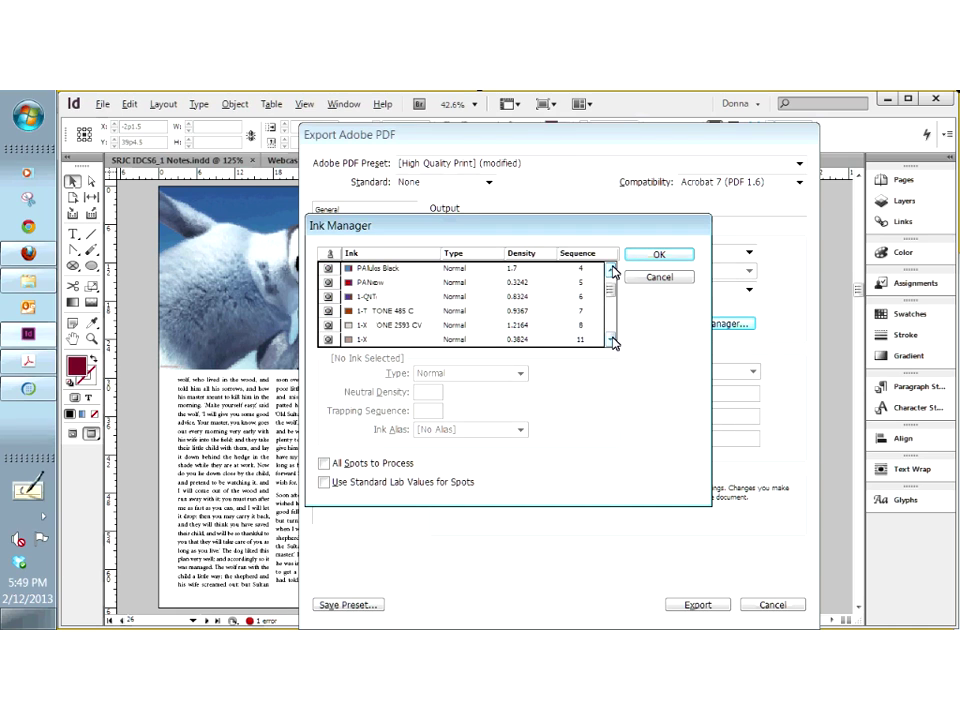
pyautogui.click(612, 340)
pyautogui.click(612, 340)
pyautogui.click(612, 340)
pyautogui.click(612, 340)
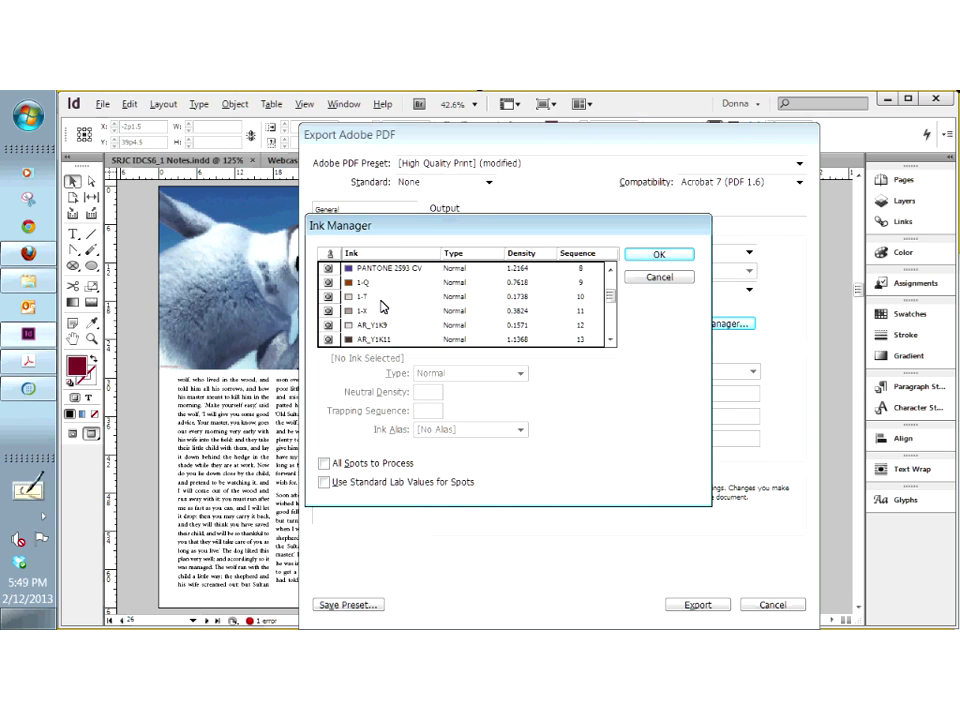
pyautogui.click(611, 271)
pyautogui.click(611, 271)
pyautogui.click(611, 271)
pyautogui.click(611, 271)
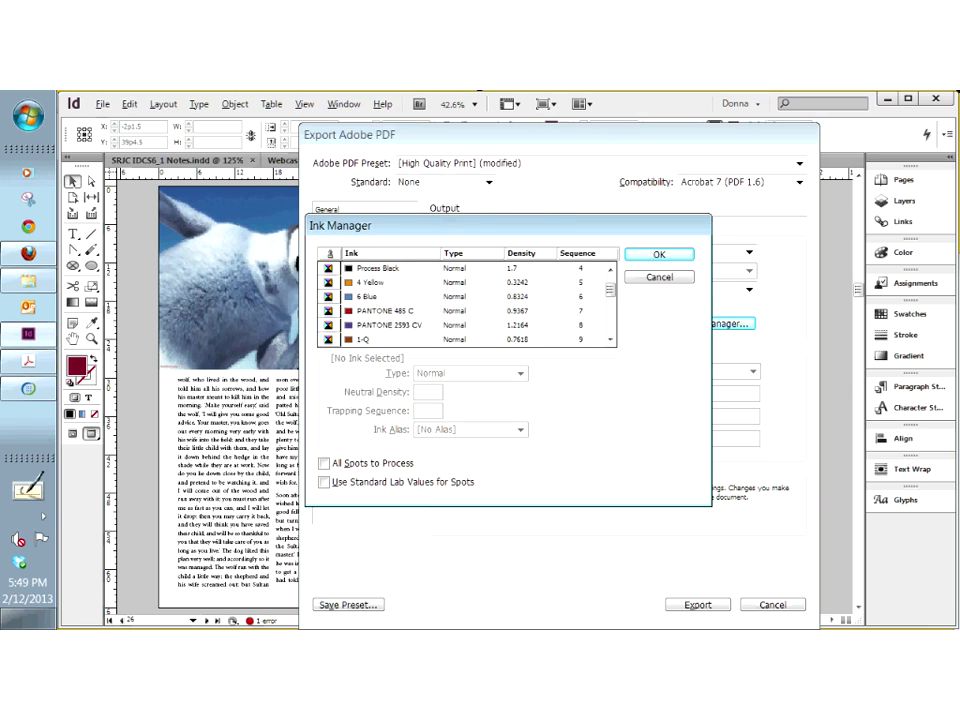
# Convert all spot inks to process with All Spots to Process and accept the Ink Manager settings
pyautogui.click(324, 464)
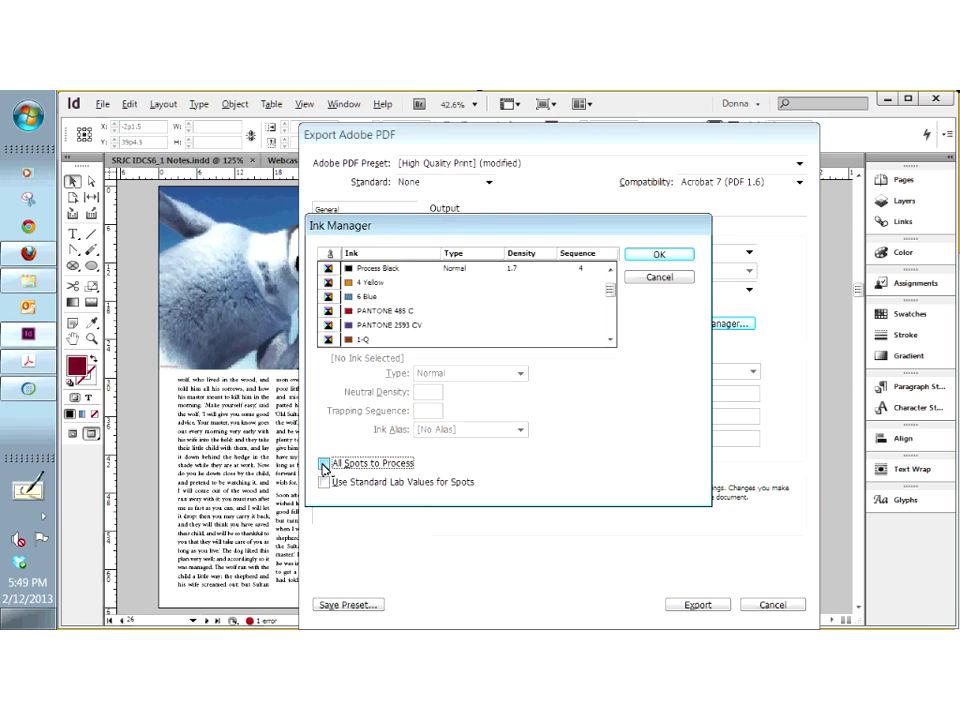
pyautogui.click(324, 464)
pyautogui.click(672, 257)
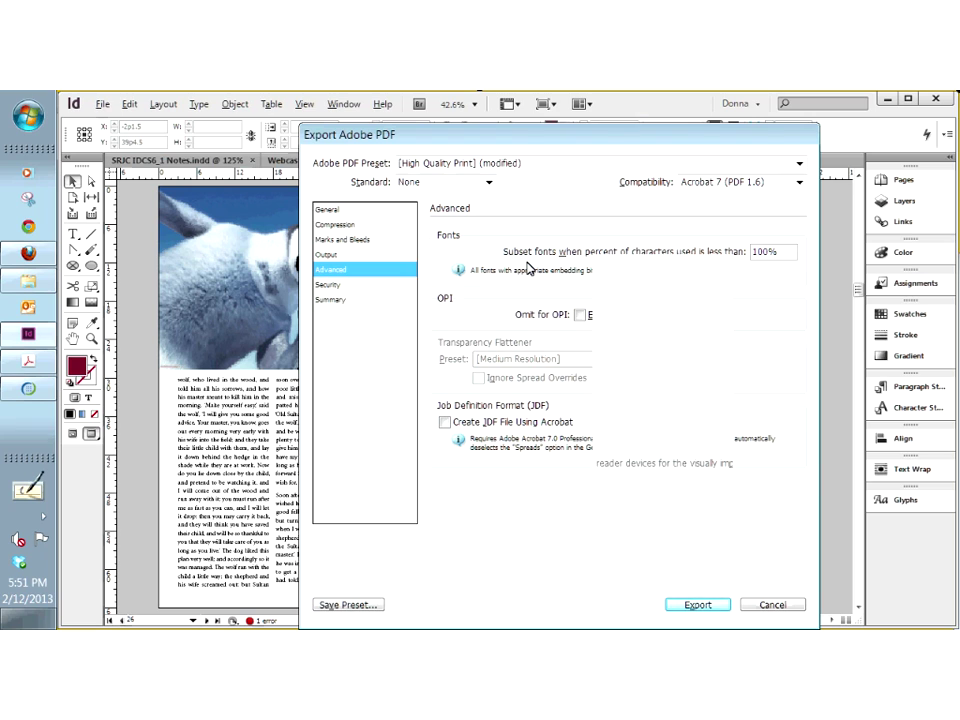
# Try restricting printing and editing with a permissions password, keeping Any except extracting pages allowed, and cancel the password confirmation
pyautogui.click(328, 284)
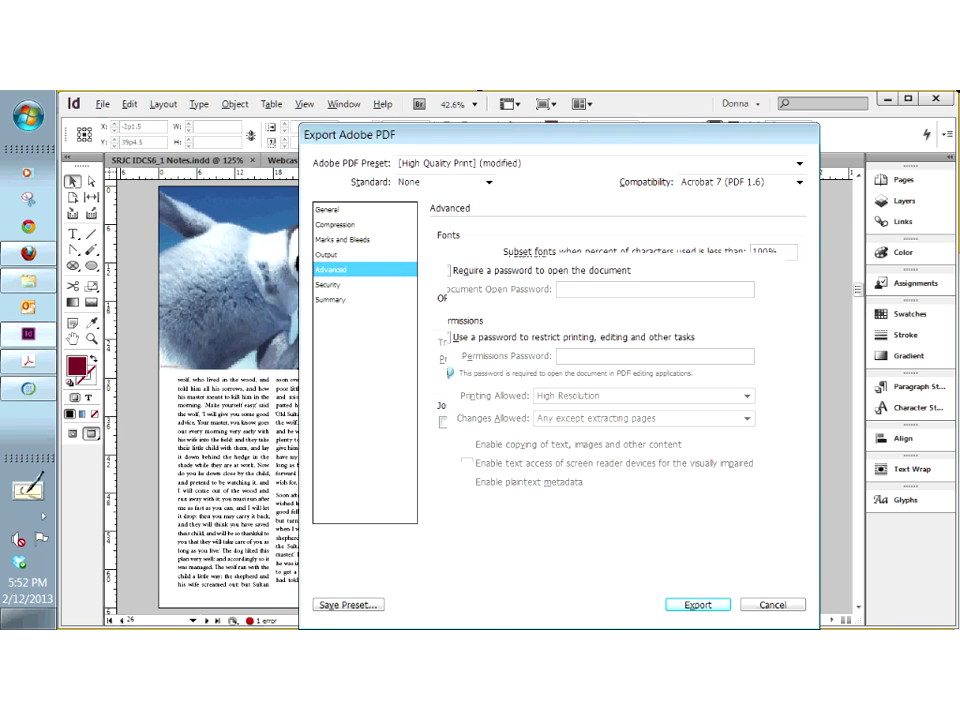
pyautogui.click(333, 286)
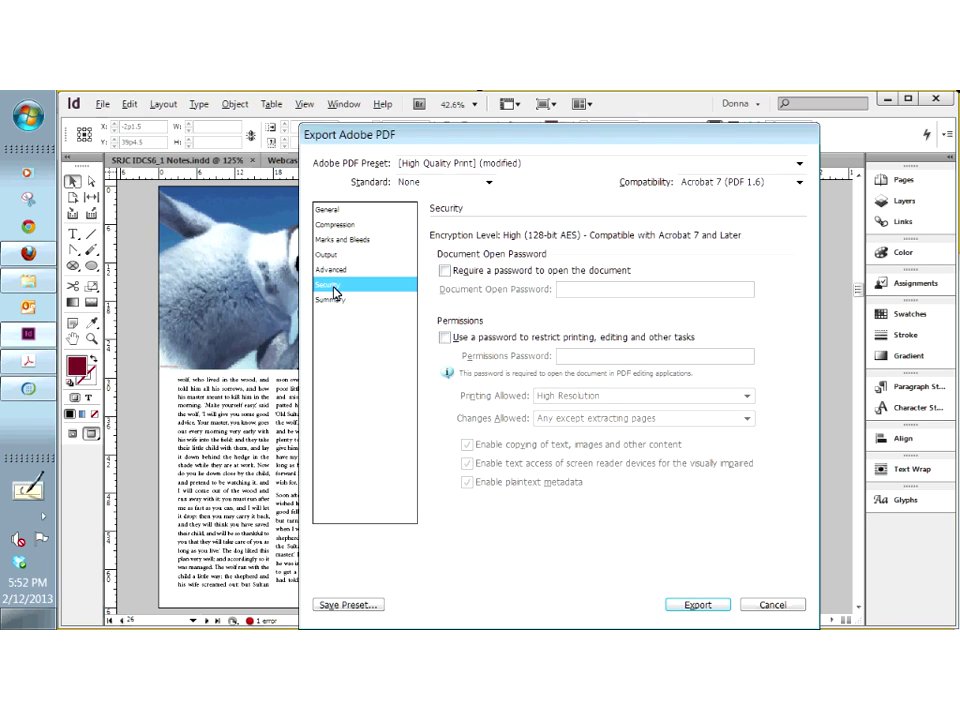
pyautogui.click(444, 337)
pyautogui.click(600, 418)
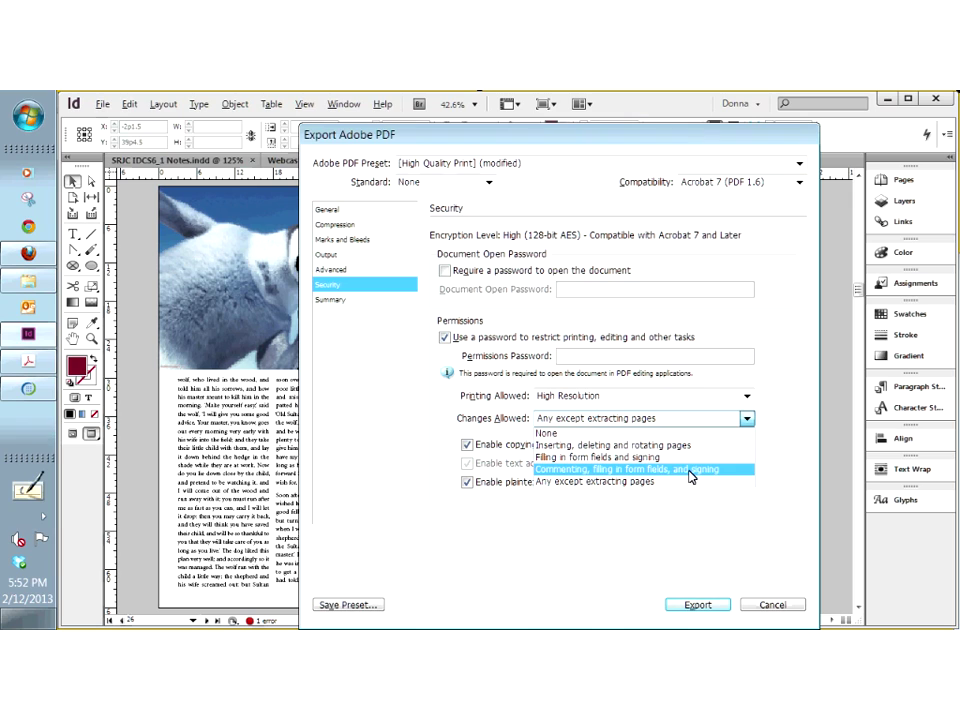
pyautogui.click(530, 580)
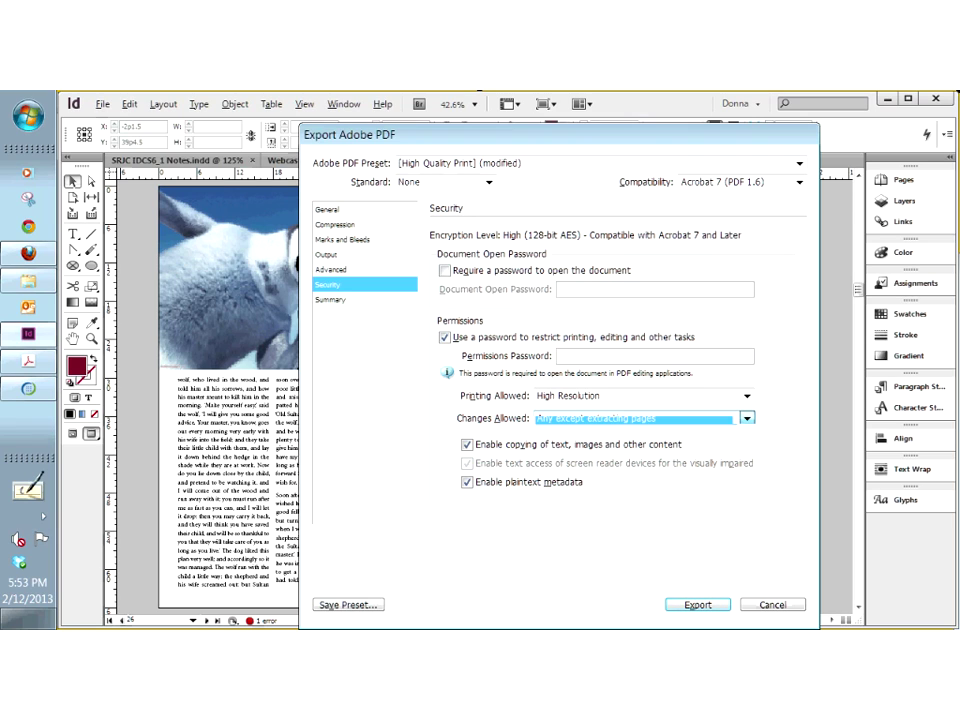
pyautogui.press('Return')
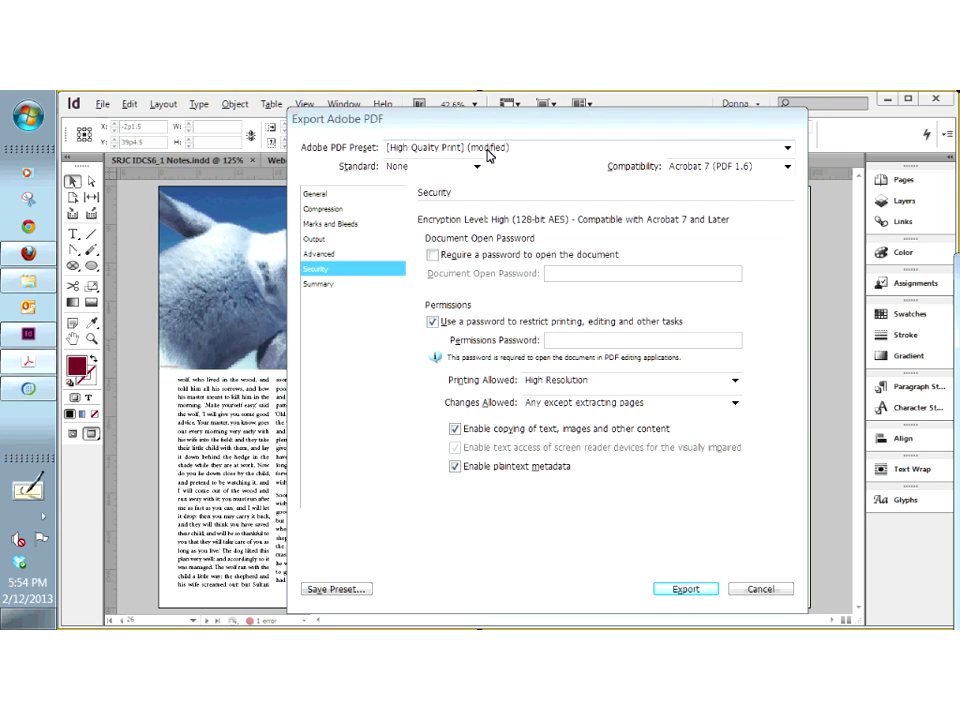
pyautogui.press('Up')
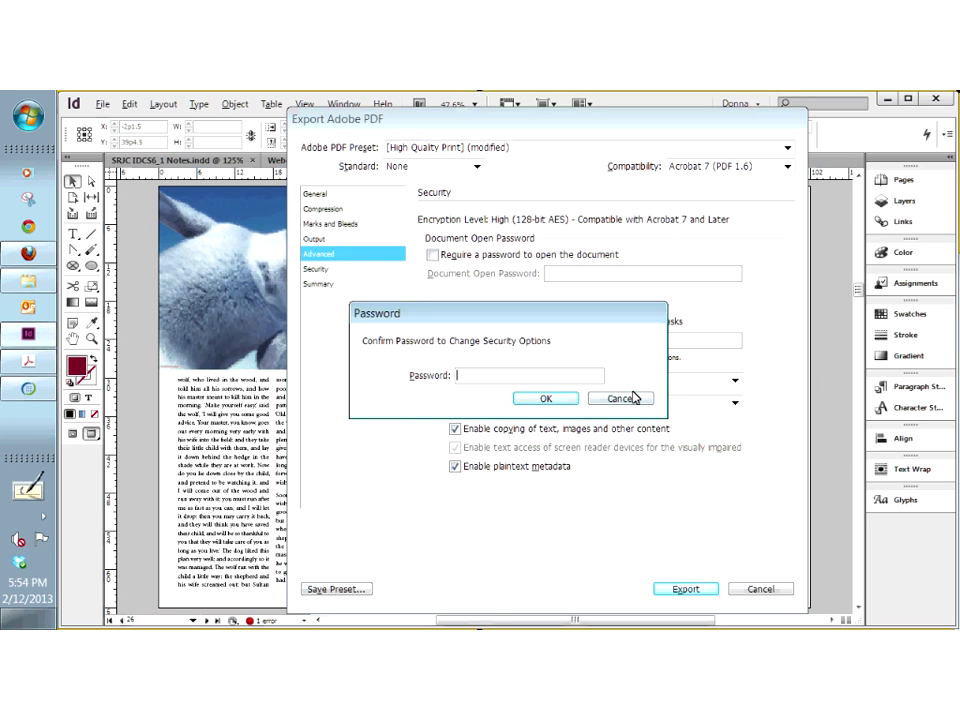
pyautogui.click(621, 398)
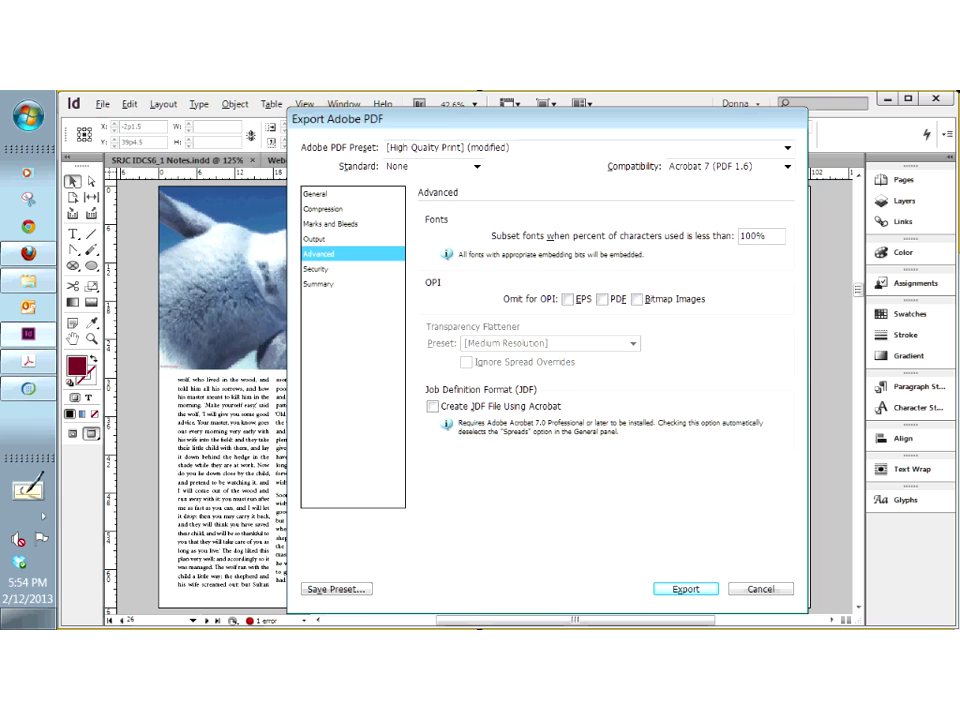
# Examine the summary of export options through the Marks and Bleeds, Output and Advanced settings
pyautogui.click(318, 284)
pyautogui.moveTo(788, 290); pyautogui.dragTo(796, 375)
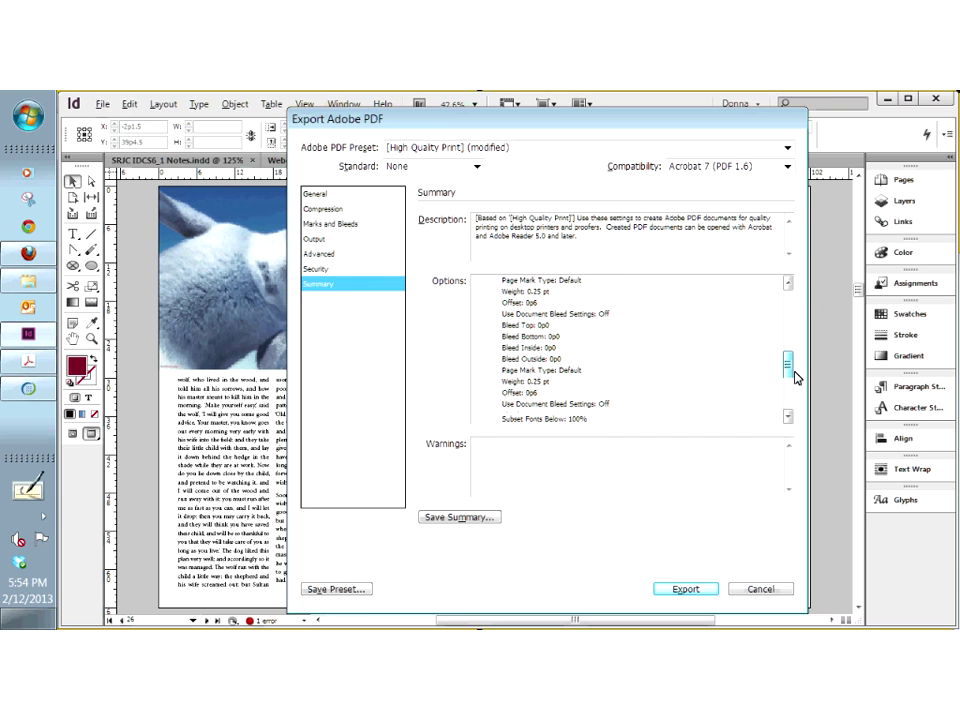
pyautogui.scroll(-2, 796, 376)
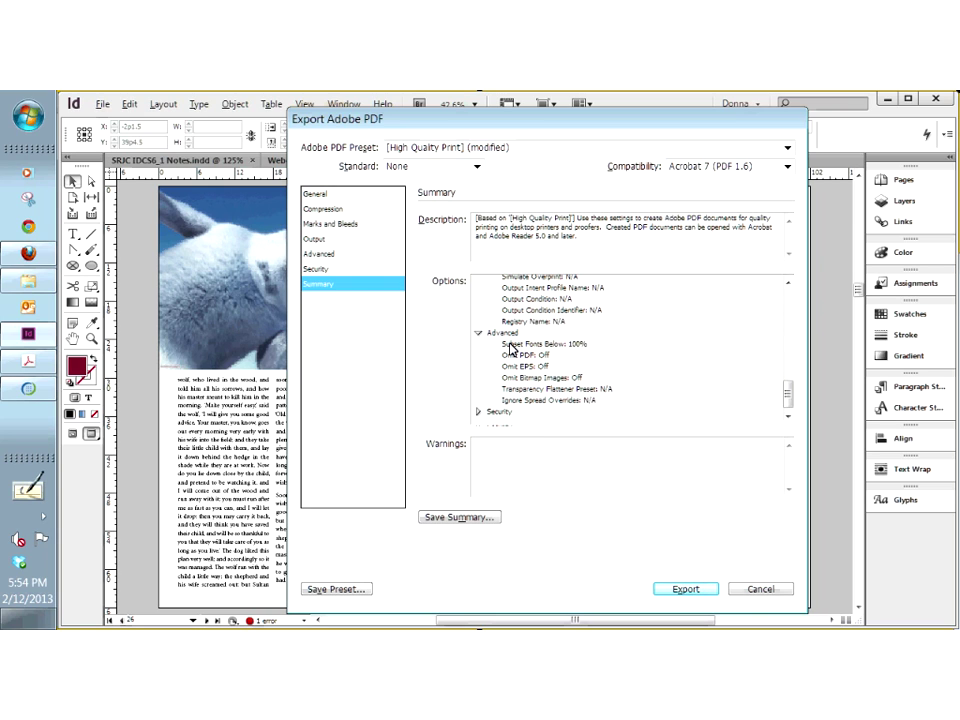
# Restore the unmodified High Quality Print preset, return to the export summary and finish with the export dialog
pyautogui.click(315, 193)
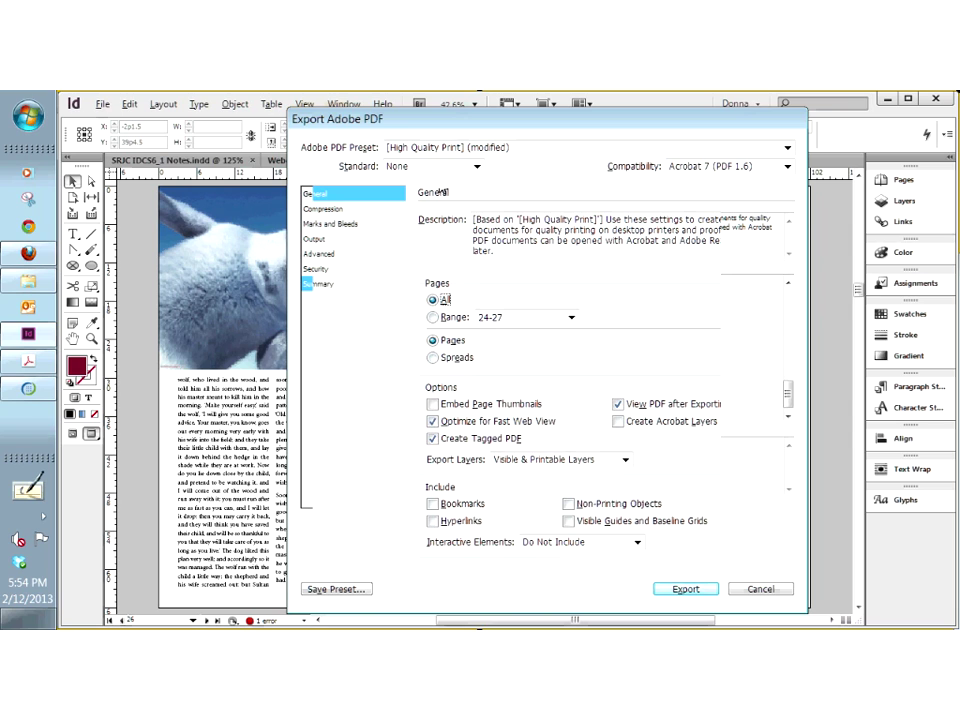
pyautogui.click(587, 147)
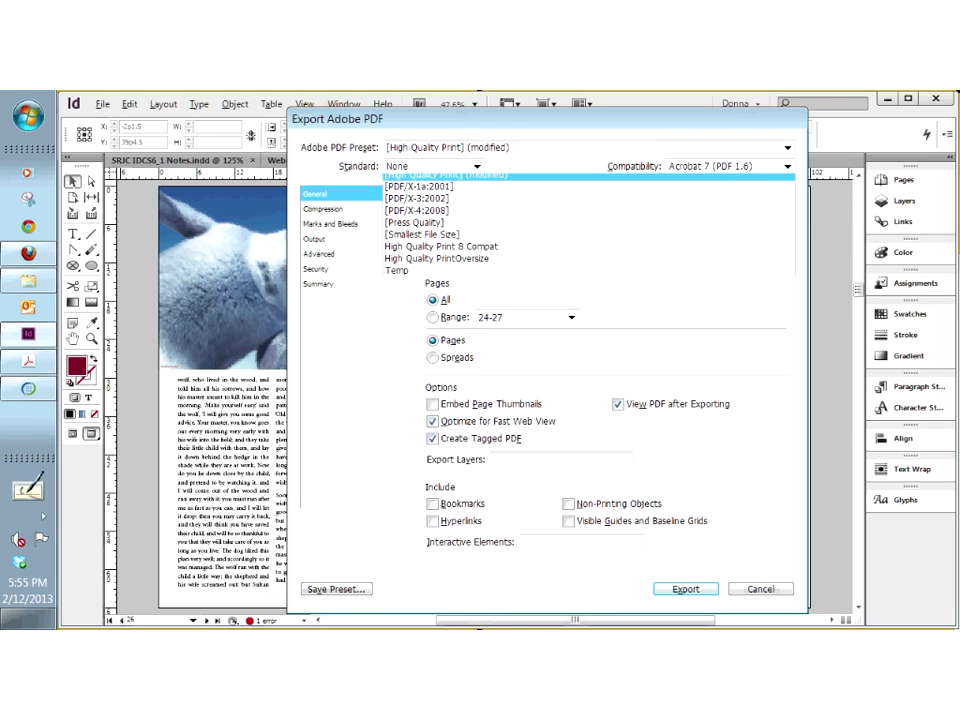
pyautogui.click(440, 176)
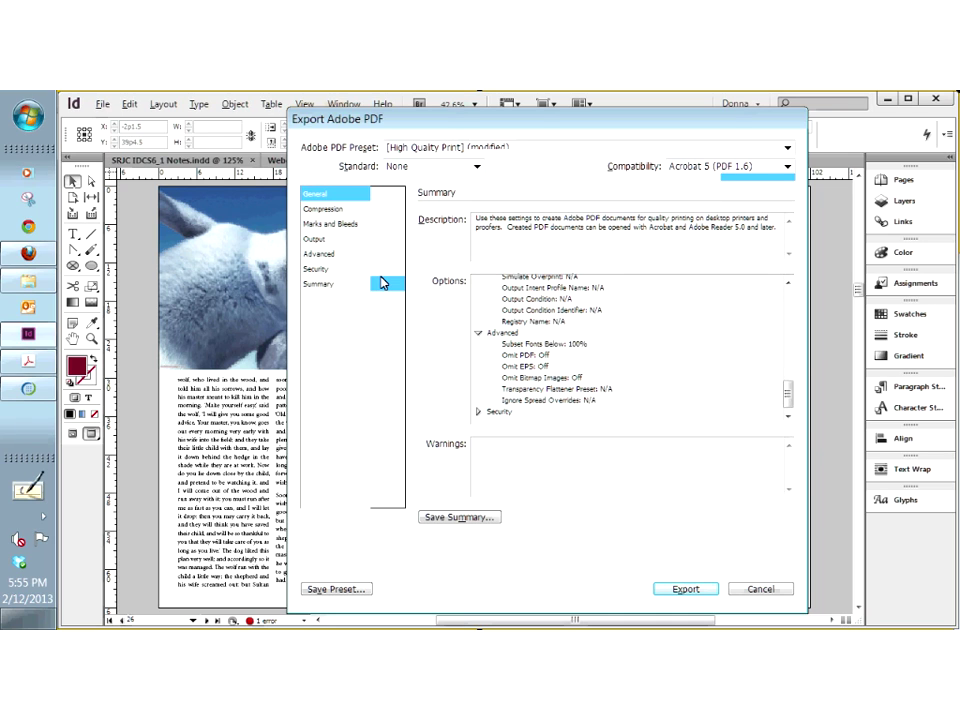
pyautogui.click(381, 283)
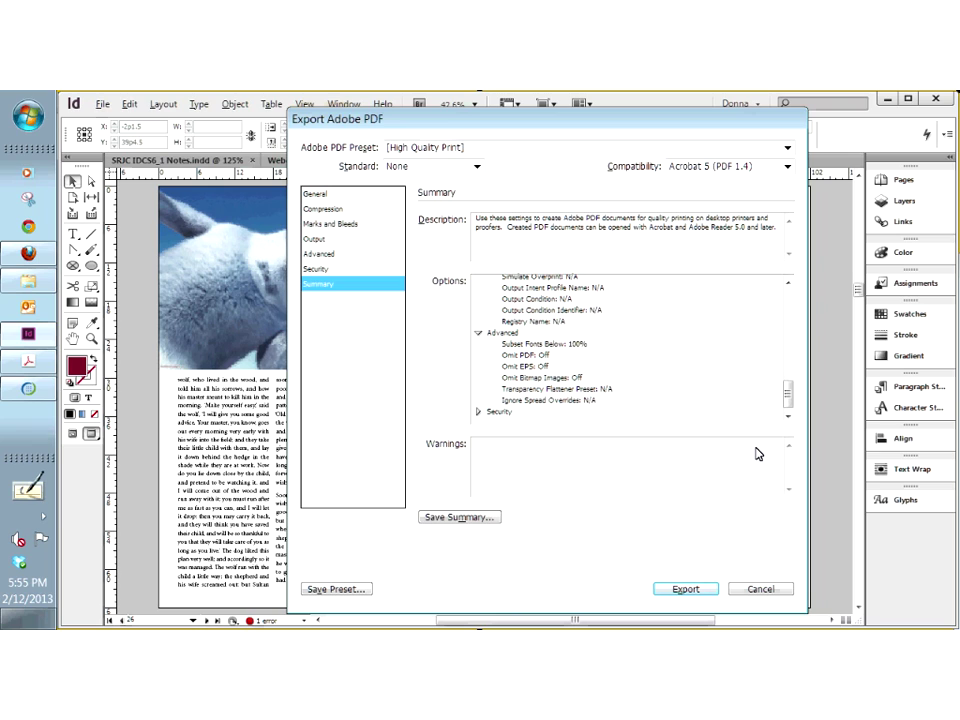
pyautogui.press('Return')
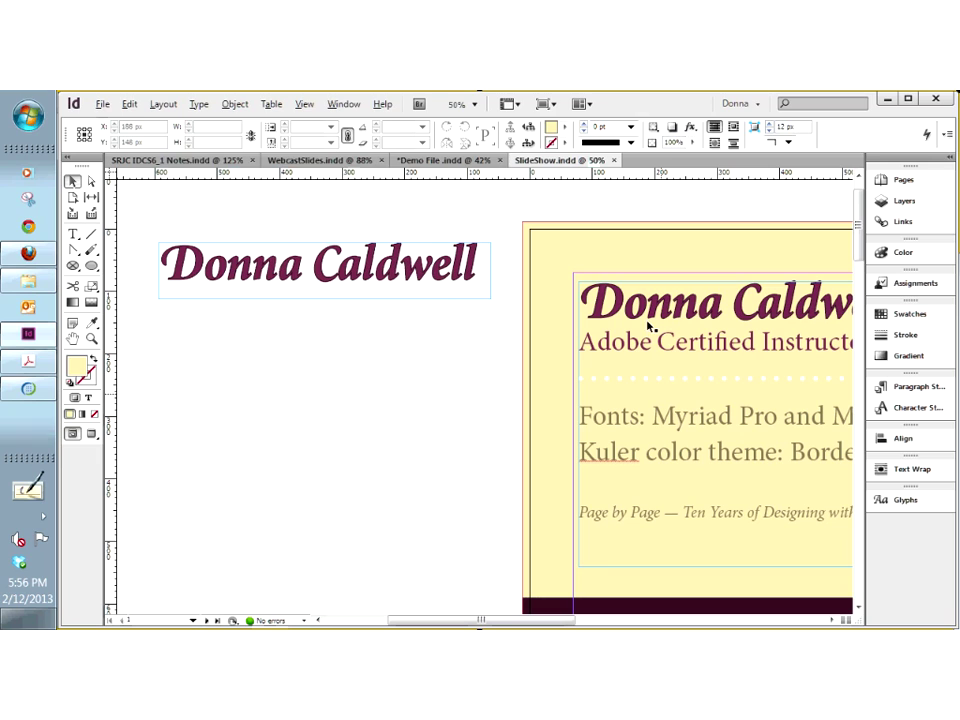
# Change the font of the name text on the pasteboard to PF Champion Script Pro
pyautogui.doubleClick(446, 294)
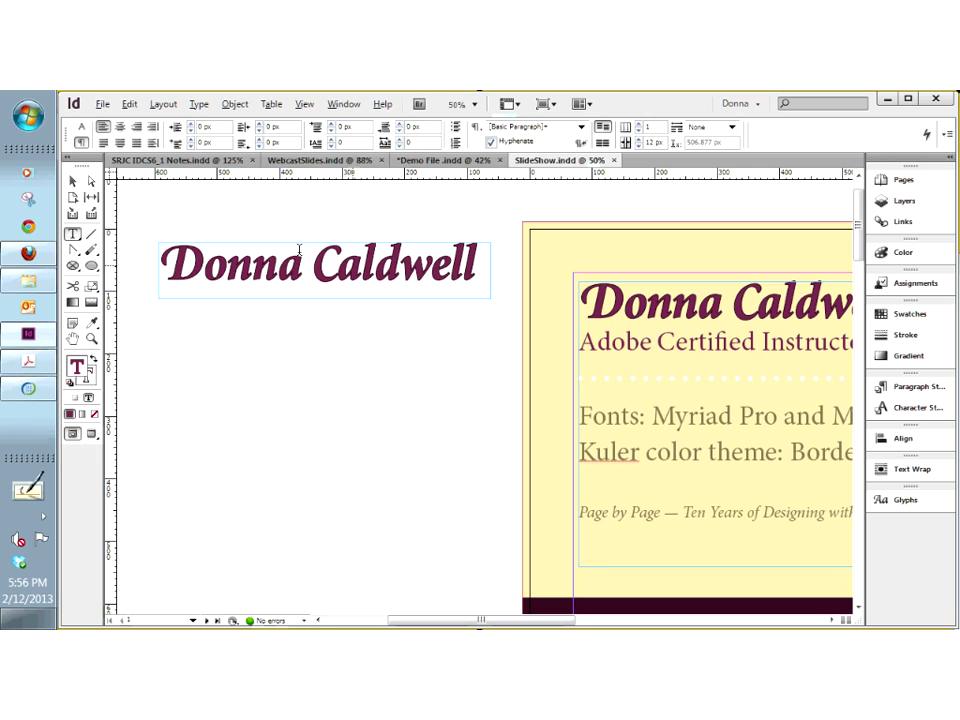
pyautogui.hotkey('ctrl', 'alt', '7')
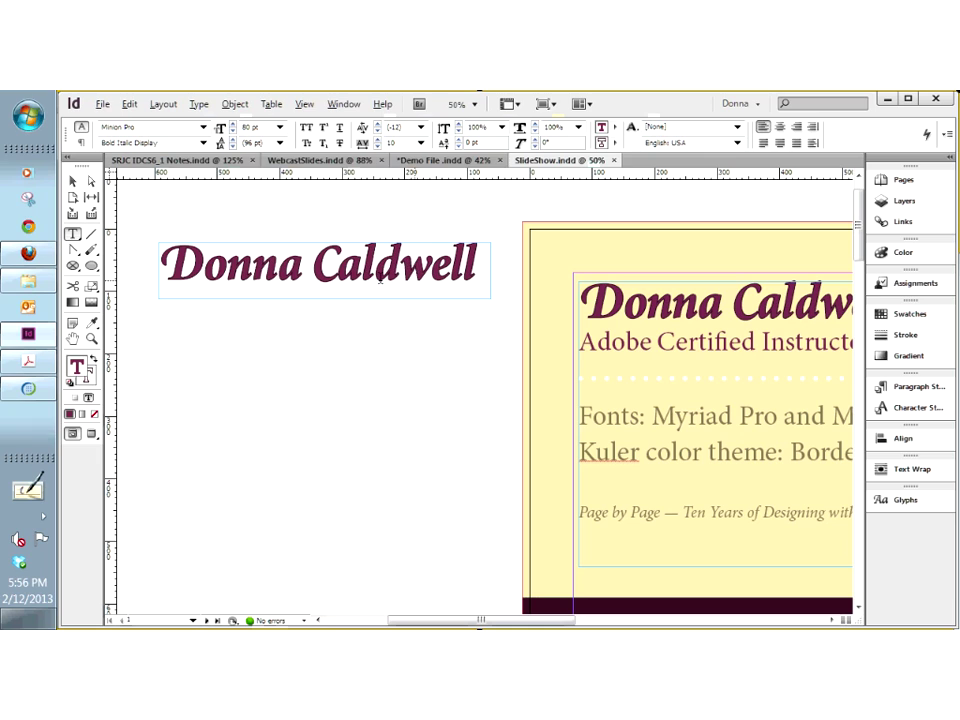
pyautogui.moveTo(400, 268); pyautogui.dragTo(253, 268)
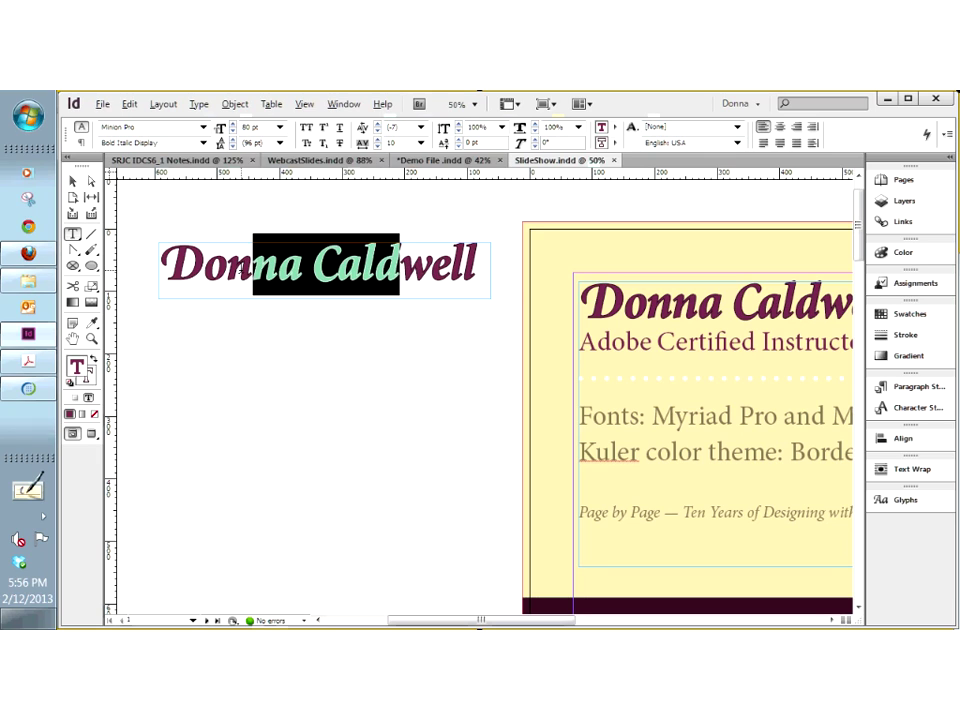
pyautogui.tripleClick(293, 267)
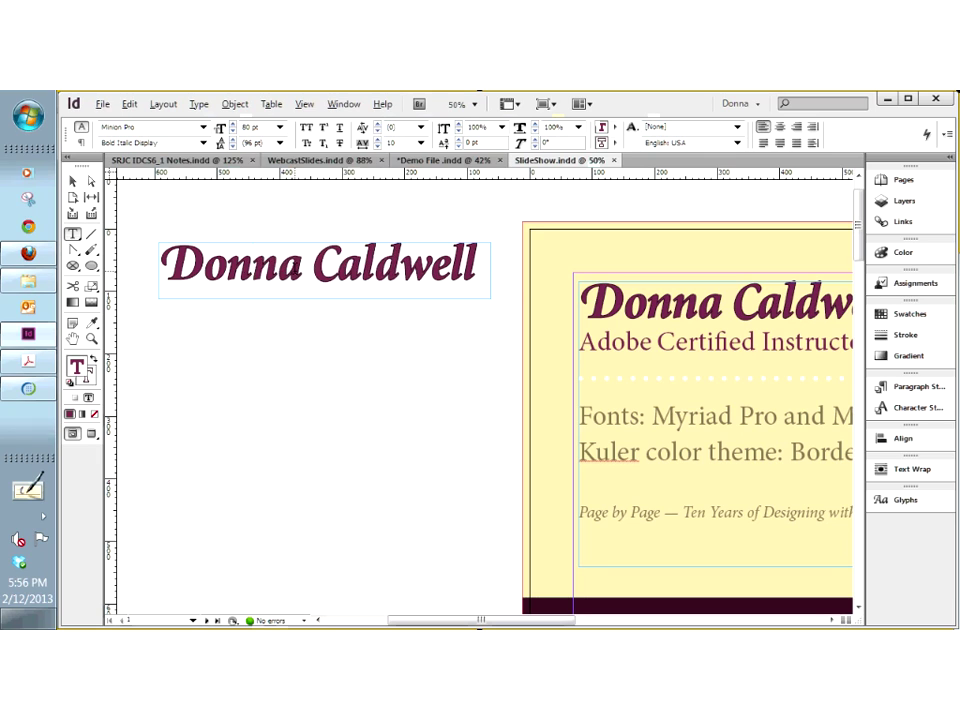
pyautogui.click(203, 128)
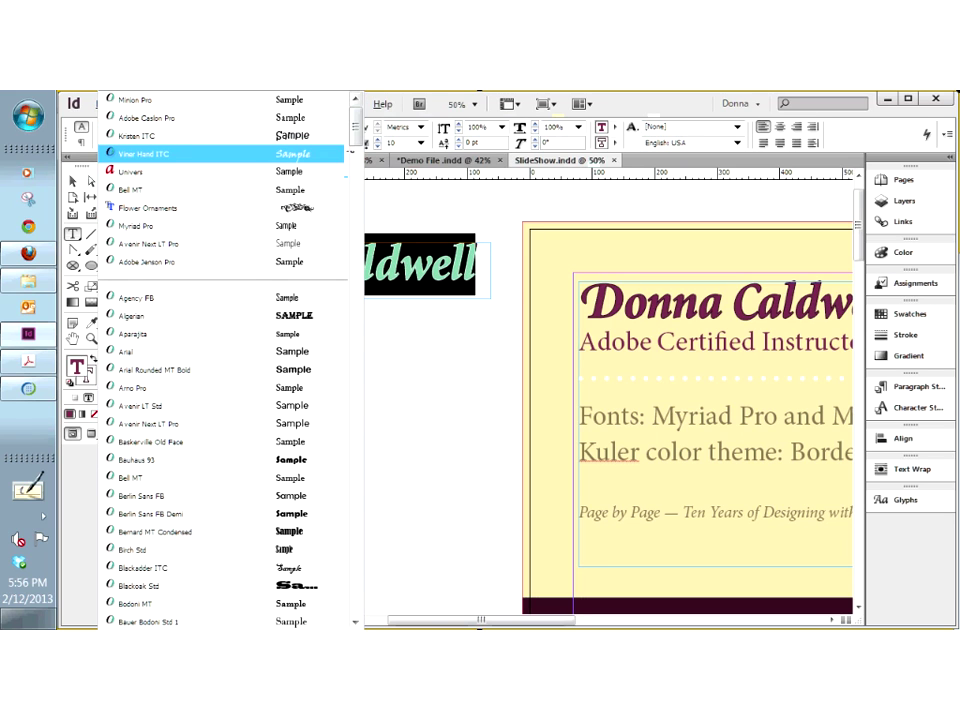
pyautogui.moveTo(356, 140); pyautogui.dragTo(357, 436)
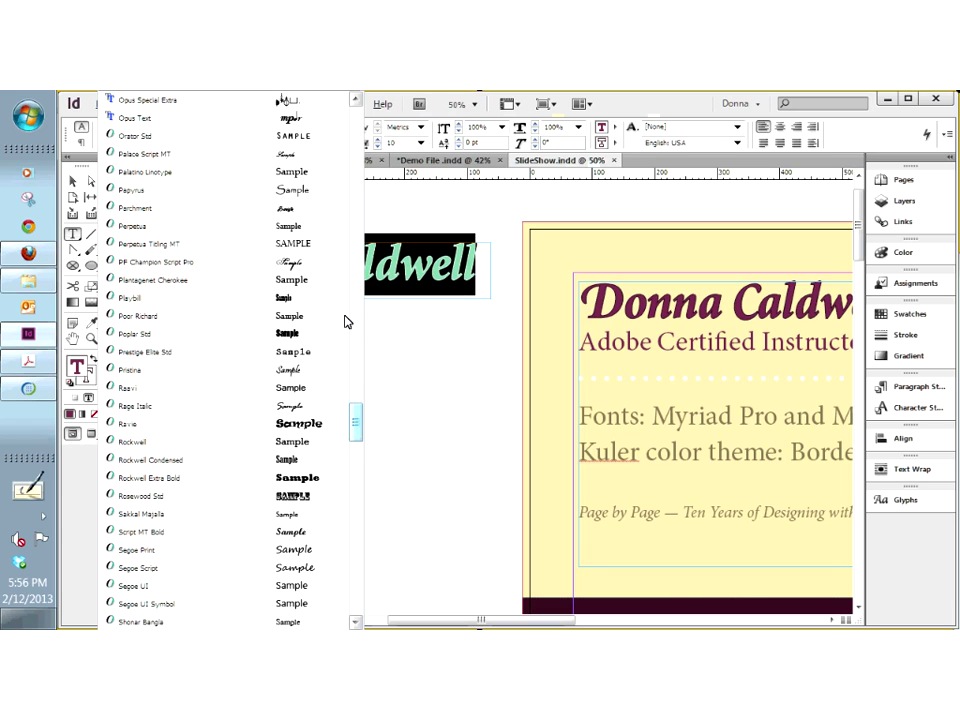
pyautogui.click(285, 262)
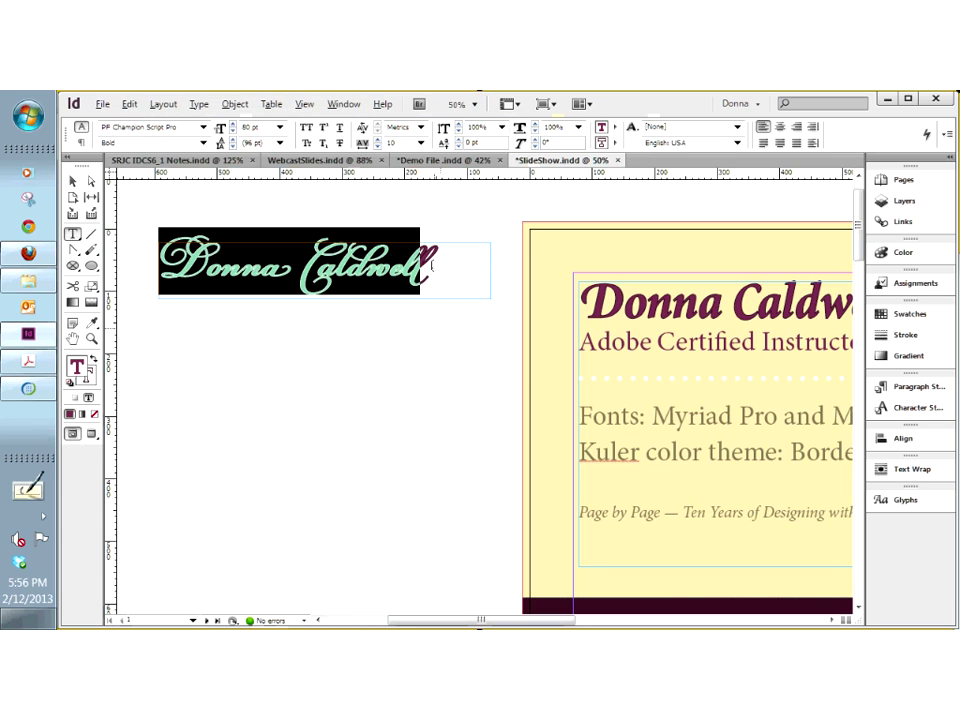
pyautogui.click(533, 381)
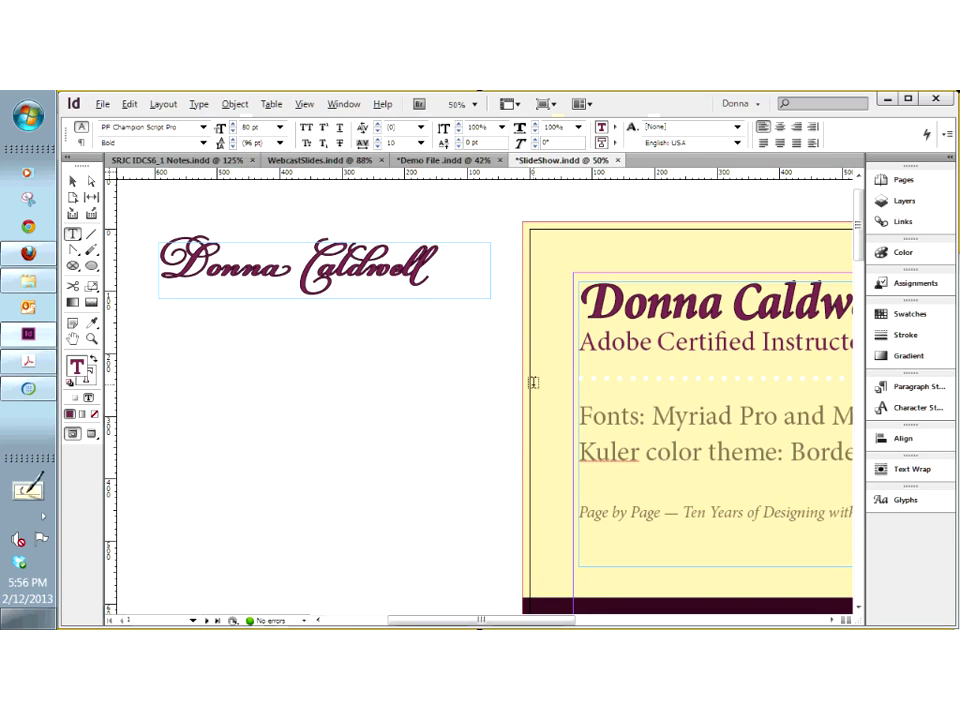
# Try converting the script name's text frame on the pasteboard to outlines and undo the conversion
pyautogui.click(401, 265)
pyautogui.click(73, 181)
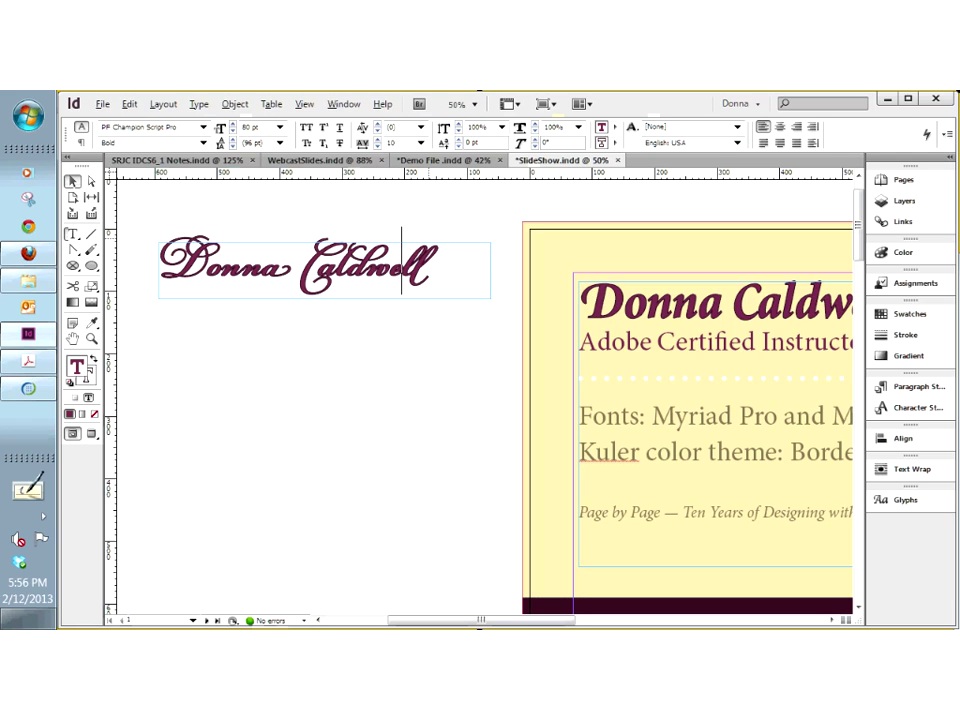
pyautogui.click(201, 106)
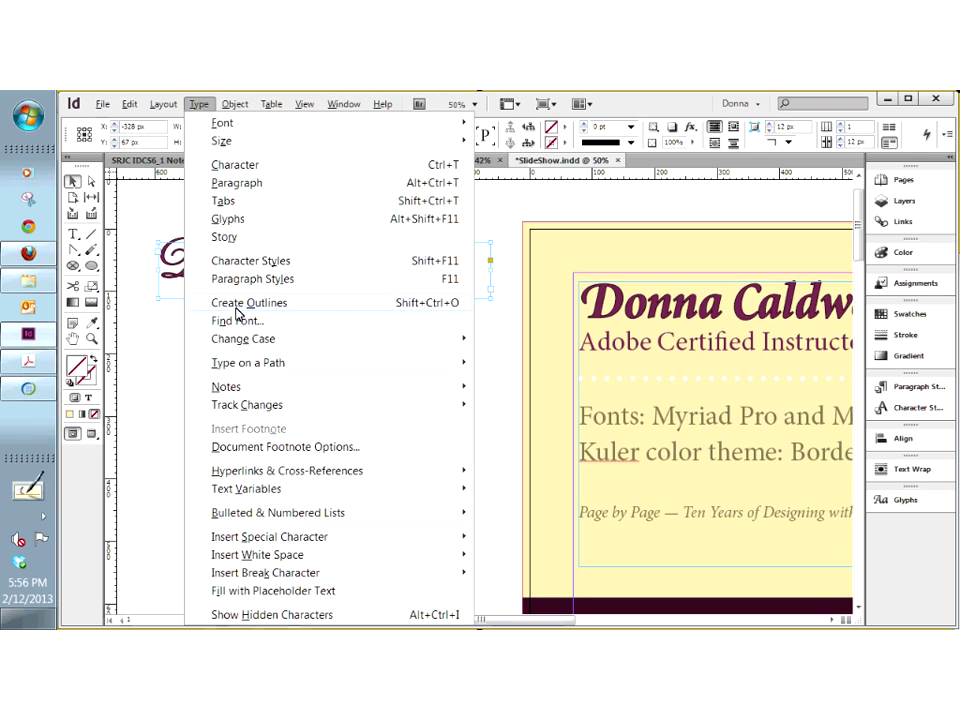
pyautogui.click(328, 311)
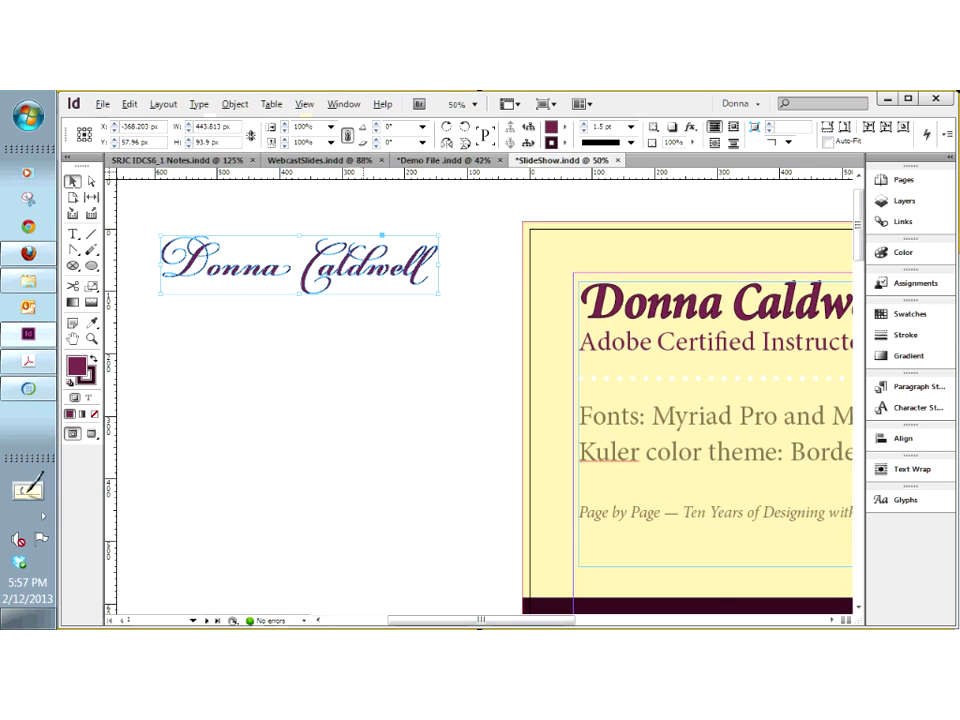
pyautogui.hotkey('ctrl', 'z')
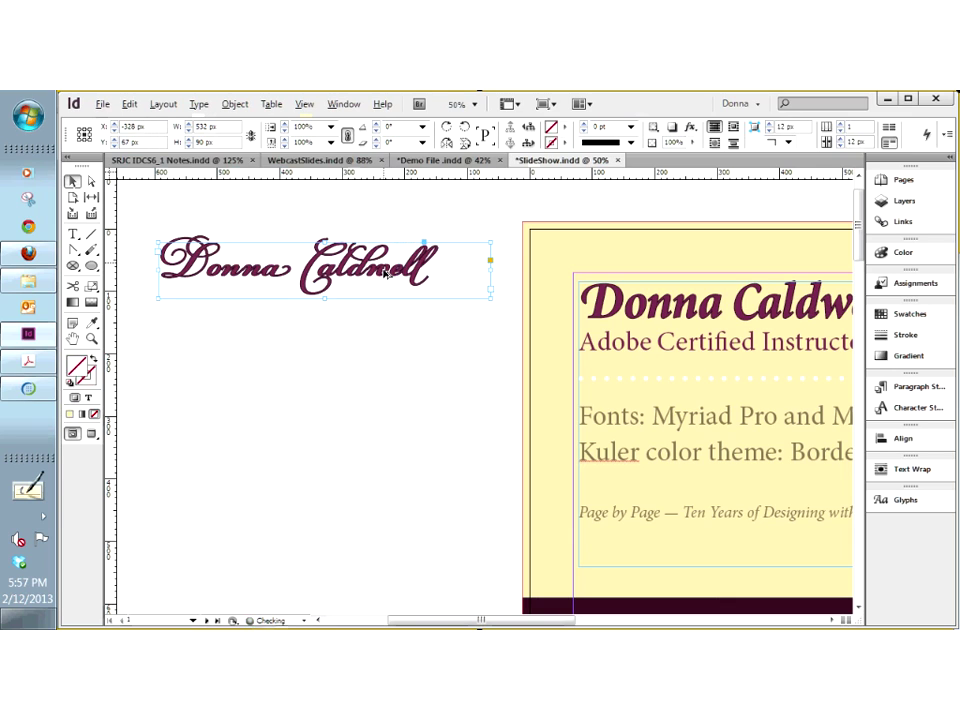
# Duplicate the script name frame 150 px straight below the original and convert the upper frame's text to outlines
pyautogui.moveTo(385, 272); pyautogui.dragTo(390, 367)
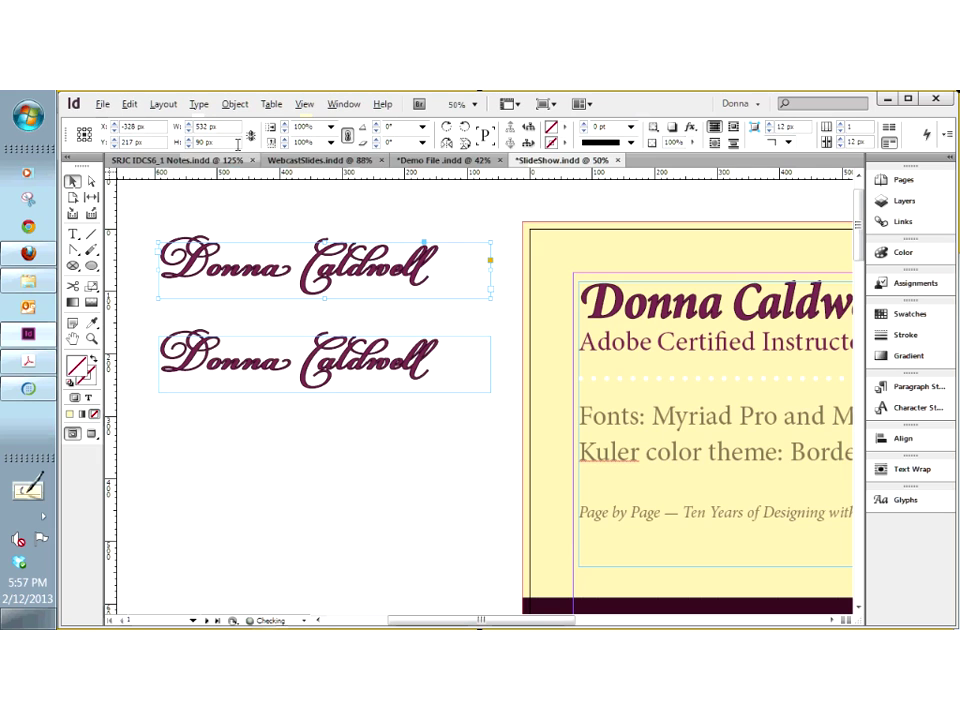
pyautogui.click(197, 105)
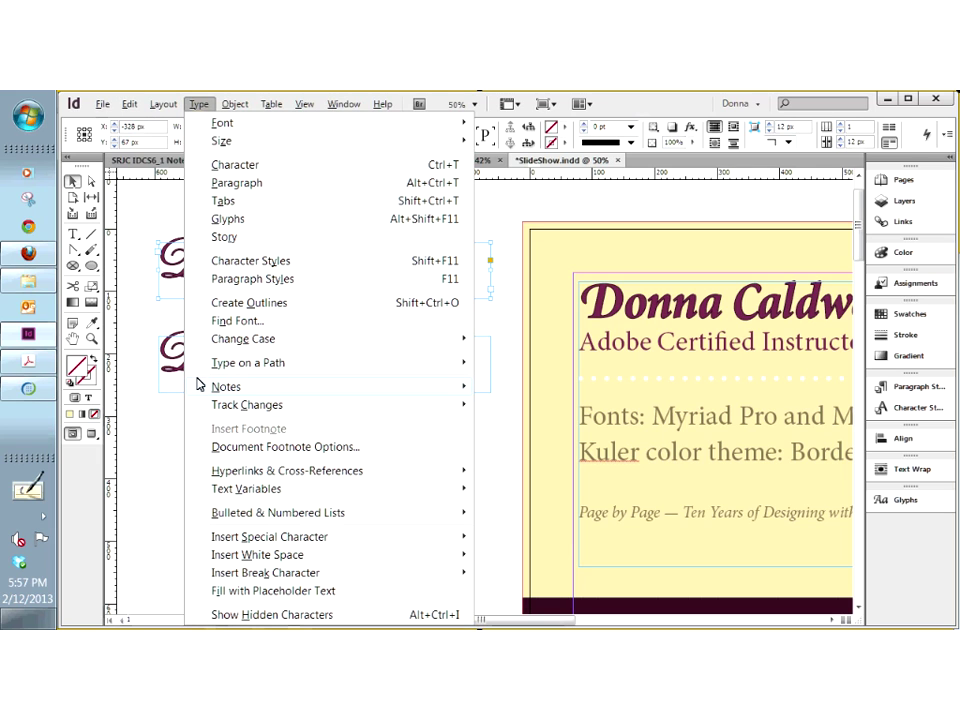
pyautogui.click(299, 304)
# Try reshaping the outlined initial D by moving anchor points on its outer loop and upper stroke, and undo both moves
pyautogui.press('z')
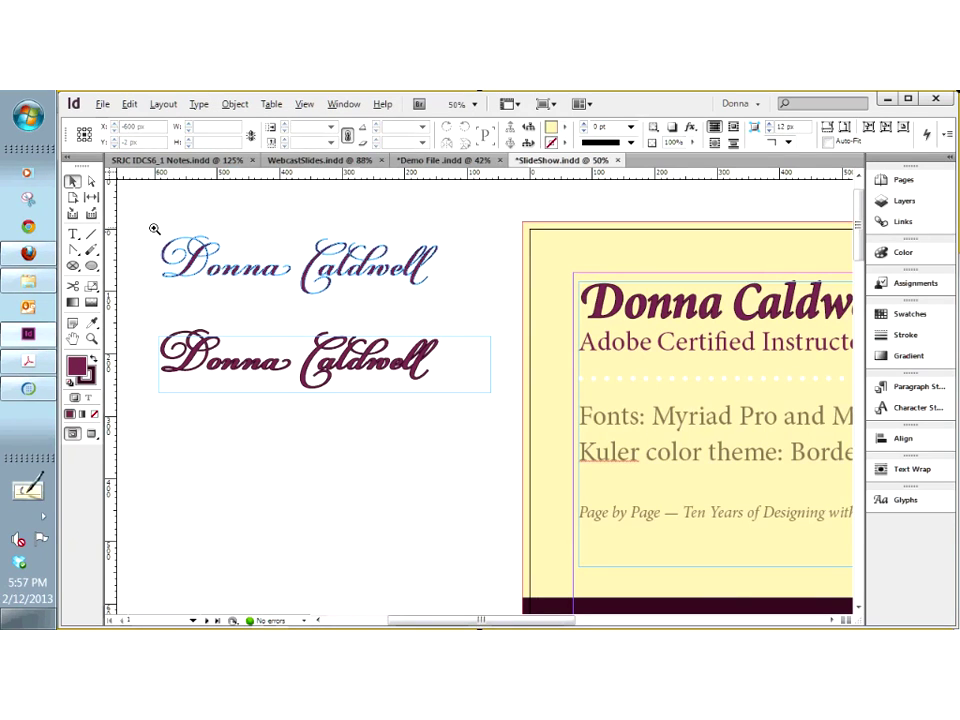
pyautogui.moveTo(150, 227); pyautogui.dragTo(240, 293)
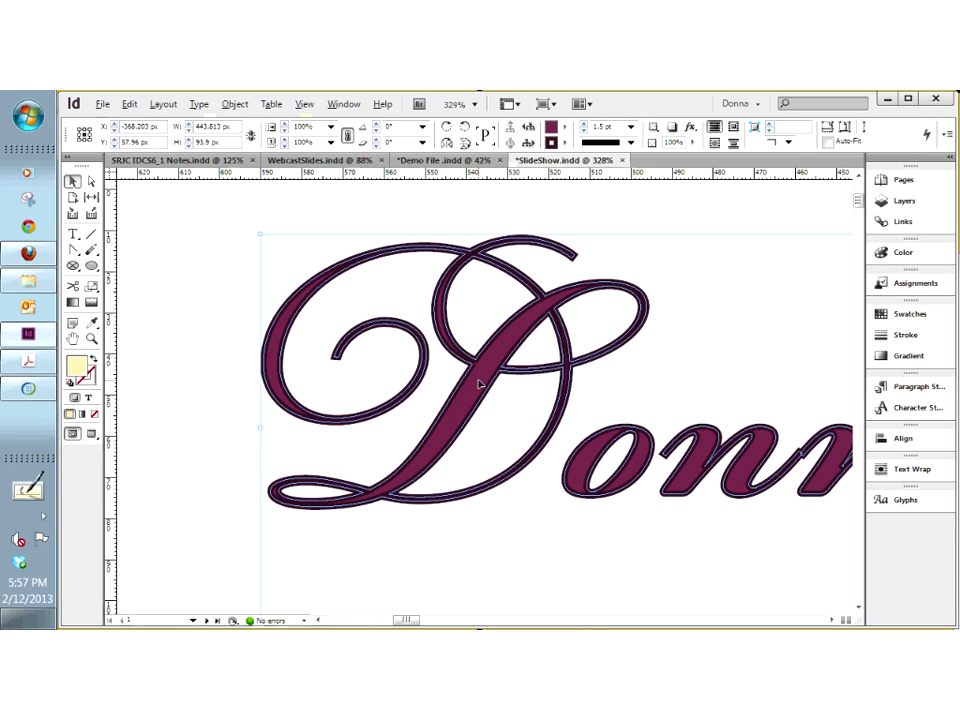
pyautogui.click(91, 181)
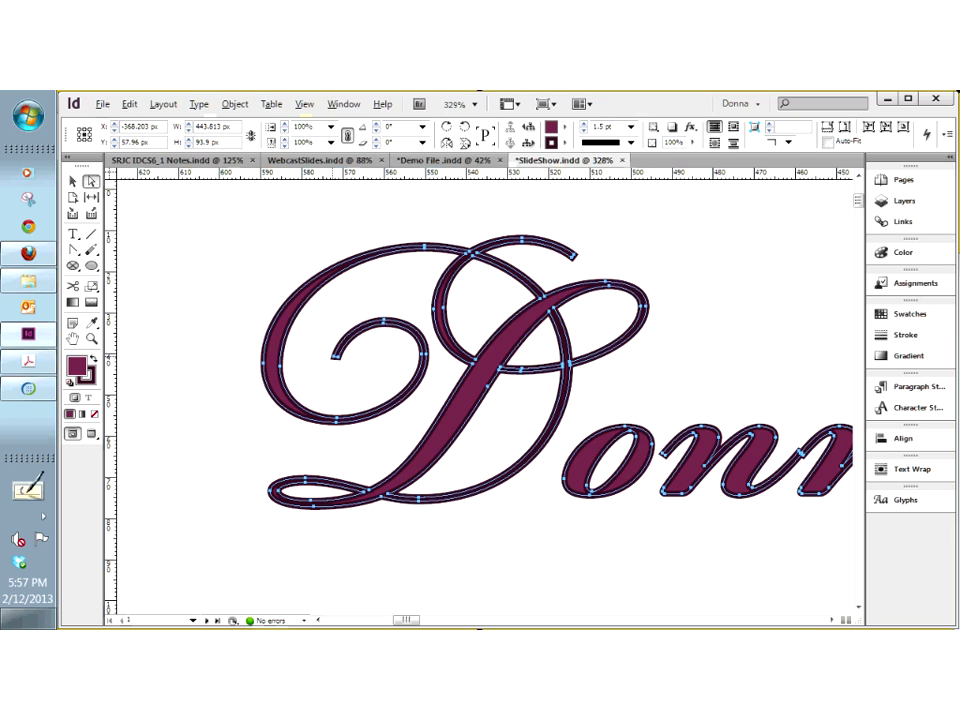
pyautogui.click(572, 372)
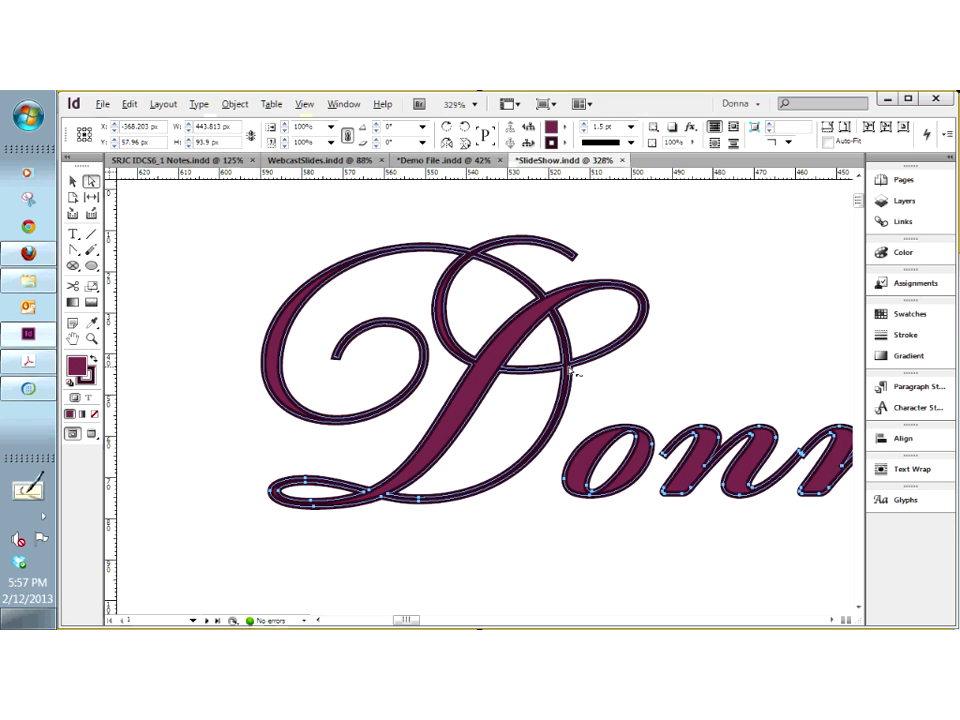
pyautogui.click(572, 372)
pyautogui.moveTo(574, 374)
pyautogui.mouseDown()
pyautogui.moveTo(600, 392)
pyautogui.moveTo(645, 376)
pyautogui.mouseUp()
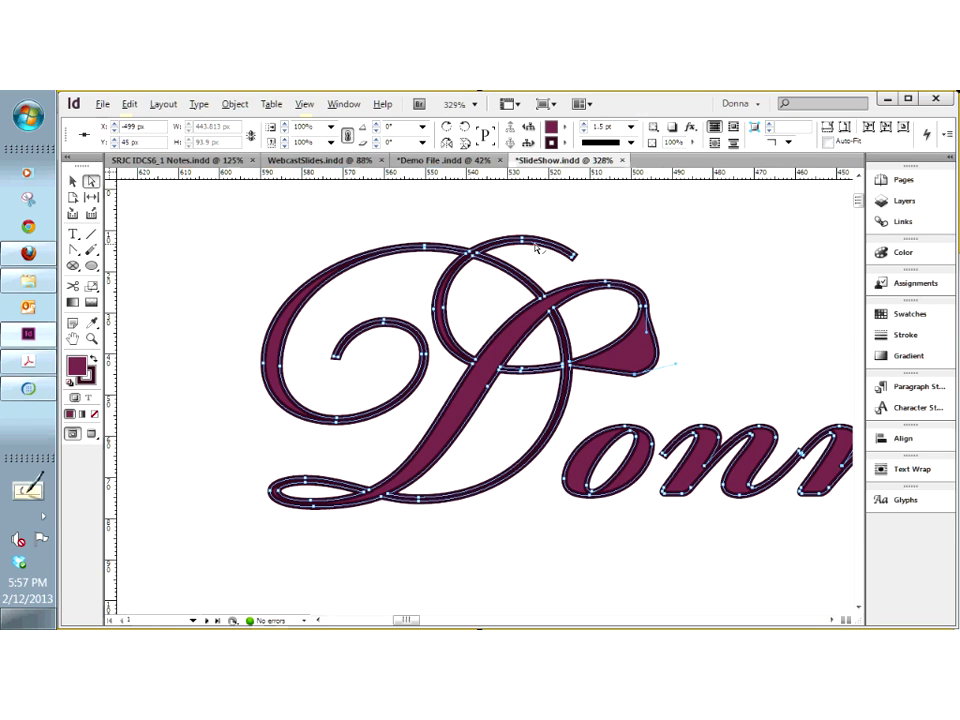
pyautogui.moveTo(524, 249); pyautogui.dragTo(543, 276)
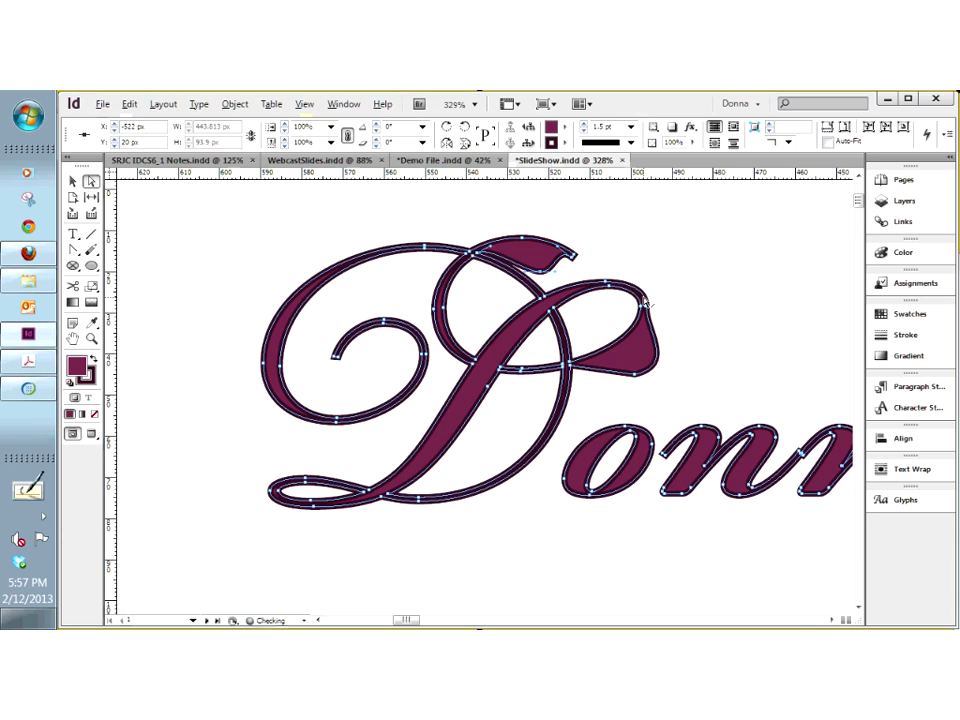
pyautogui.hotkey('ctrl', 'z')
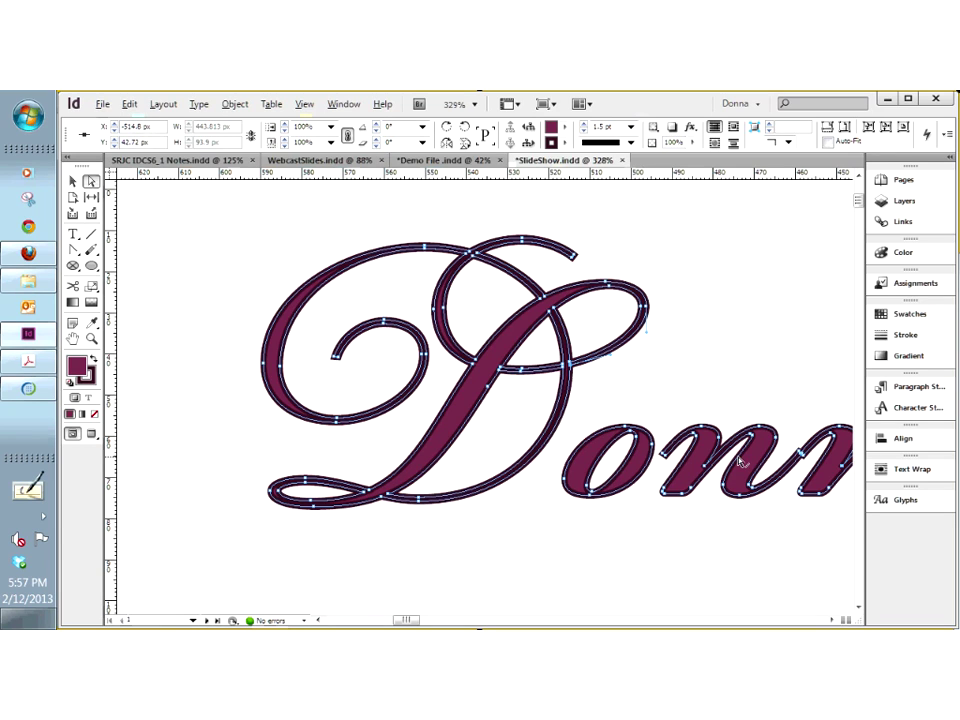
pyautogui.click(706, 357)
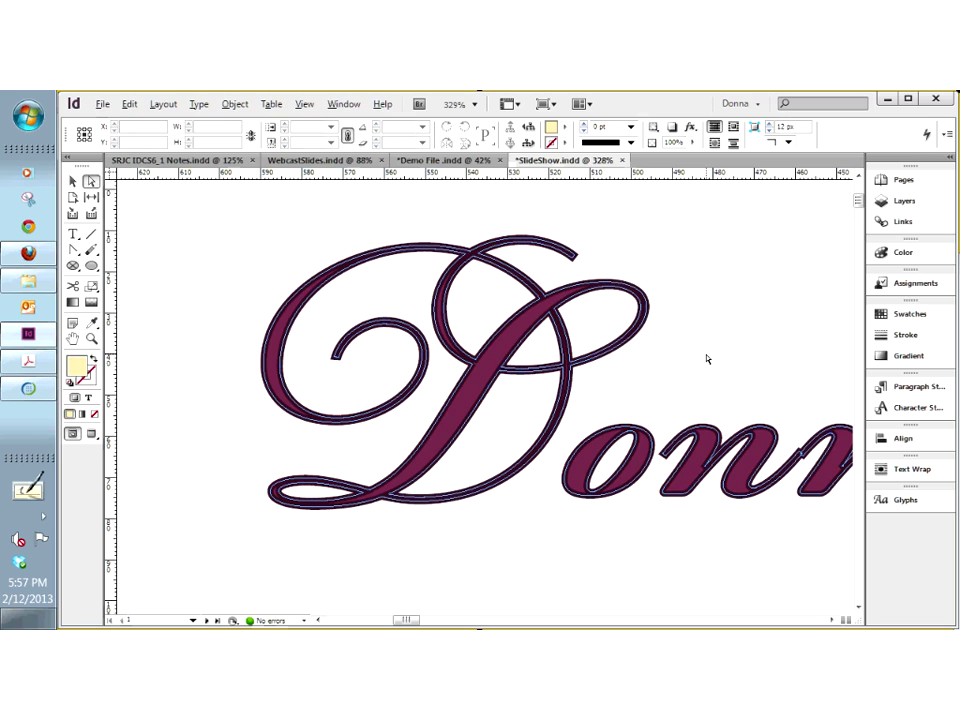
# Select the whole outlined name artwork on the pasteboard beside page 1
pyautogui.hotkey('ctrl', '0')
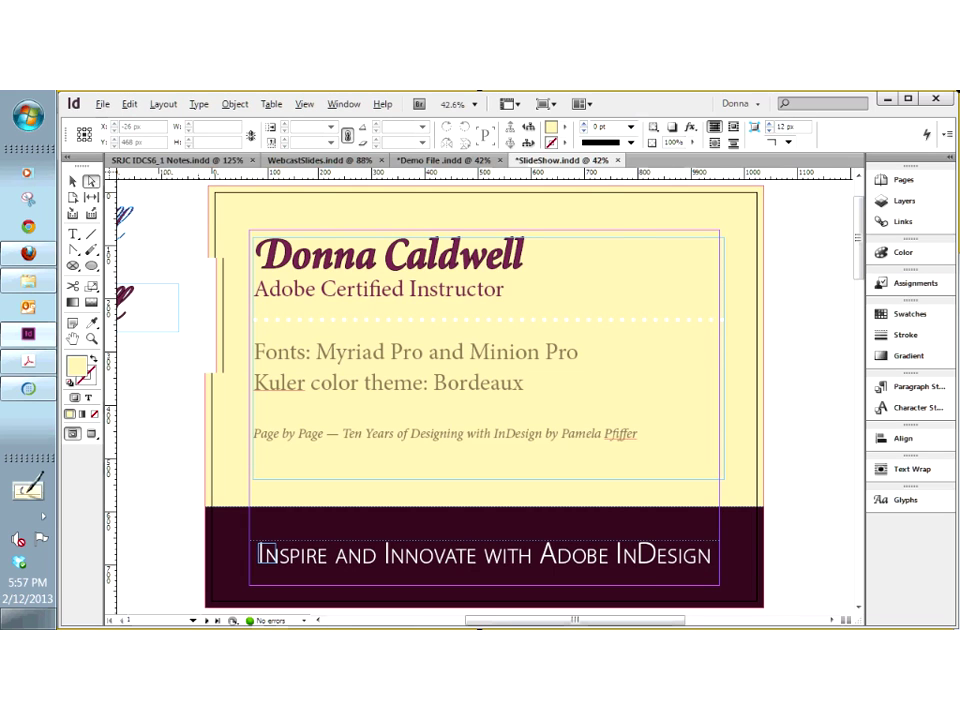
pyautogui.hscroll(-5, 261, 246)
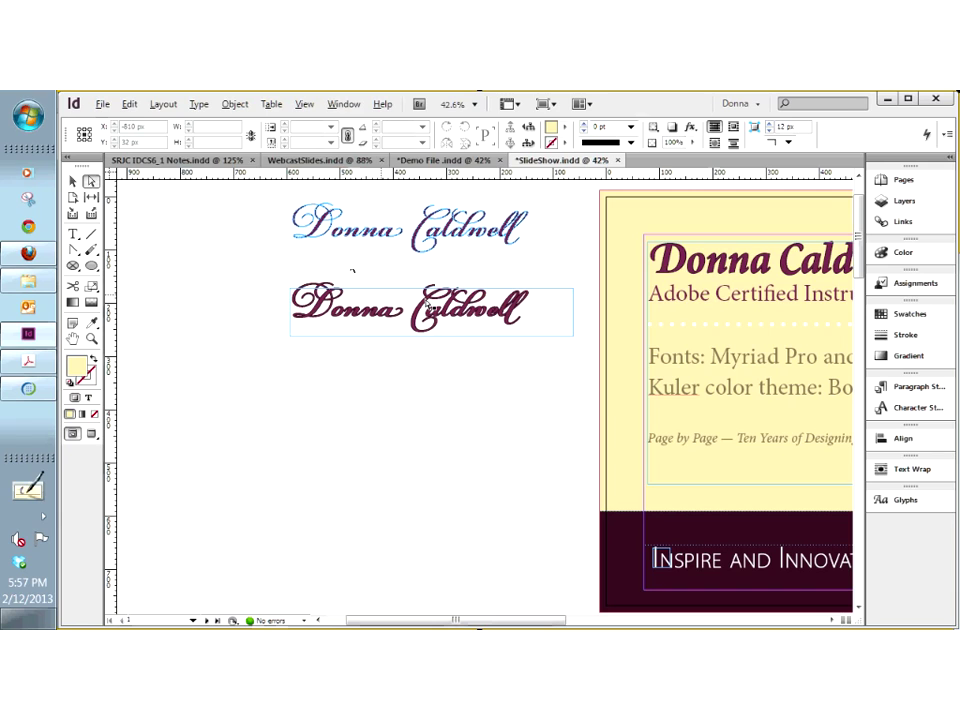
pyautogui.moveTo(276, 205); pyautogui.dragTo(519, 255)
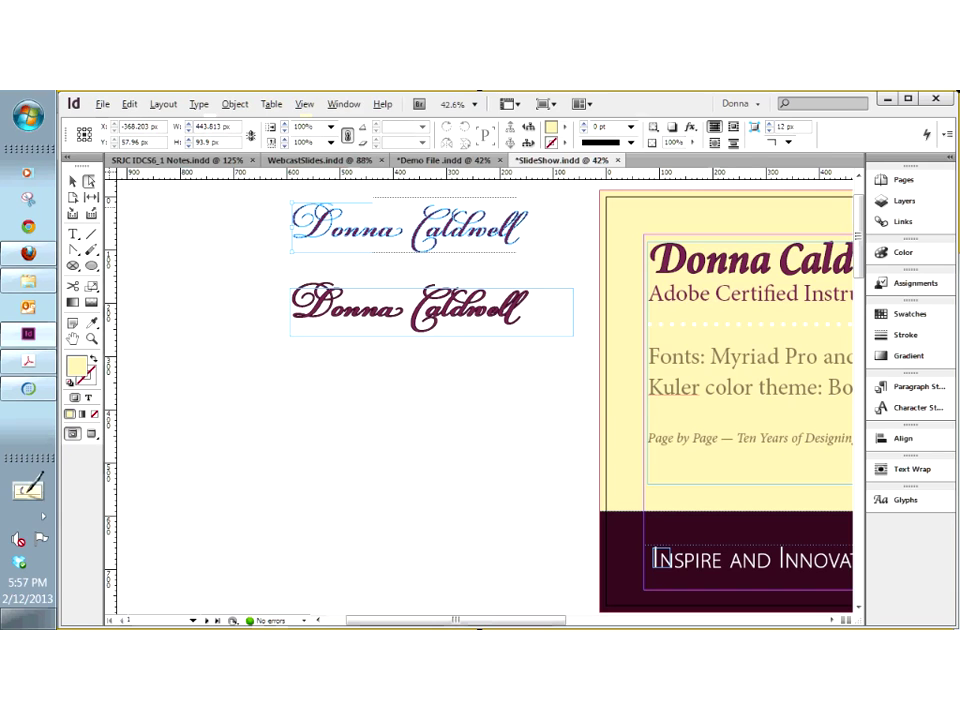
pyautogui.press('v')
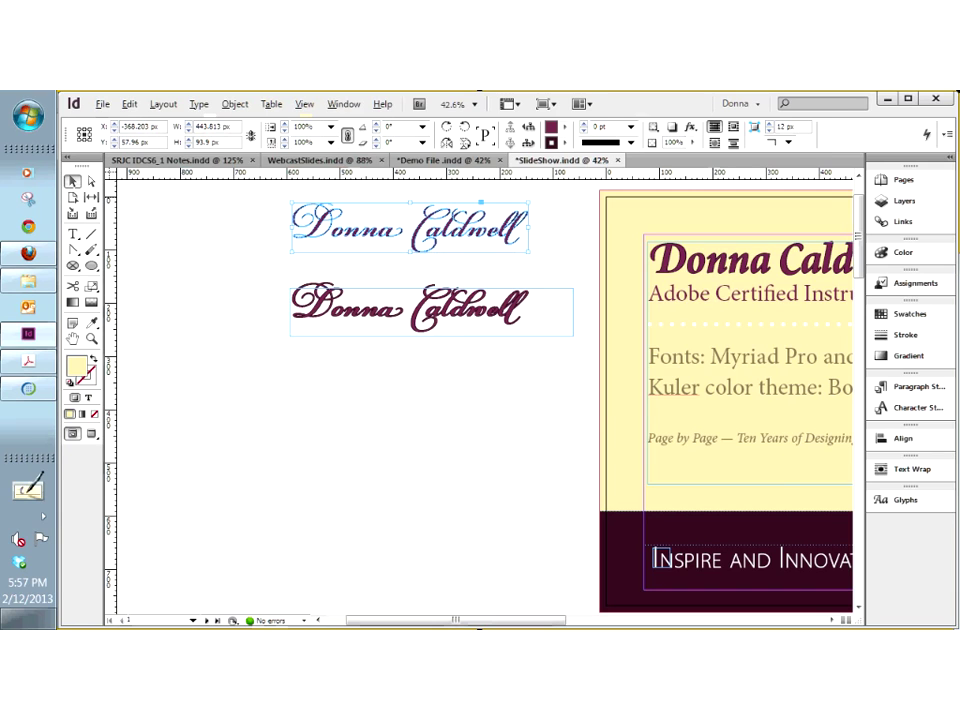
# Add a page based on A-Master after page 4, accept the page shuffling warning and close the numbering and section options
pyautogui.click(903, 180)
pyautogui.click(807, 528)
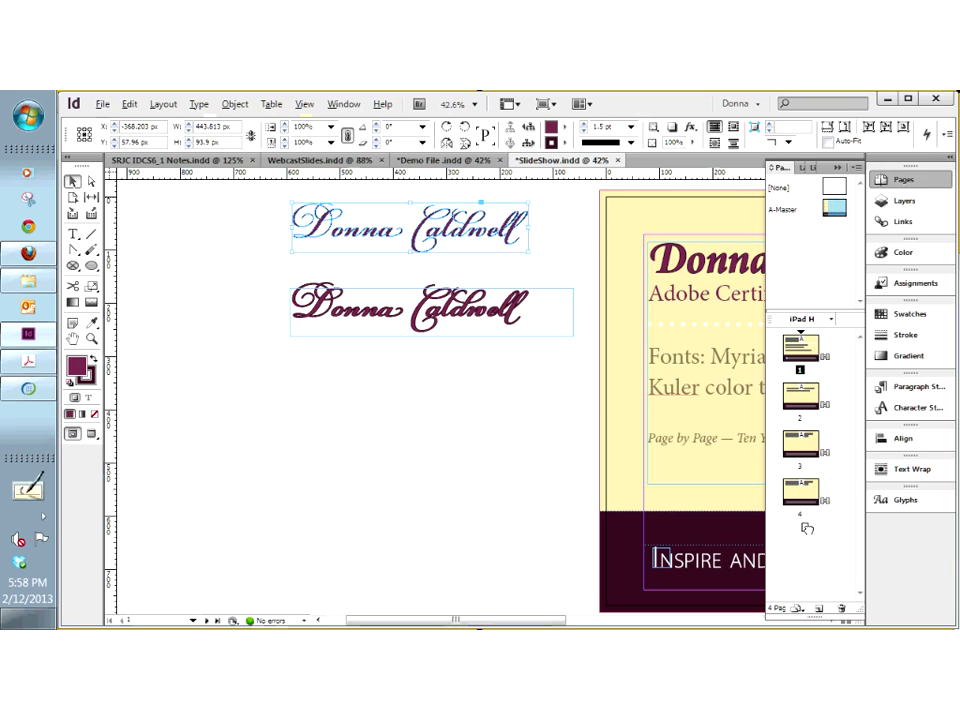
pyautogui.moveTo(807, 528); pyautogui.dragTo(807, 528)
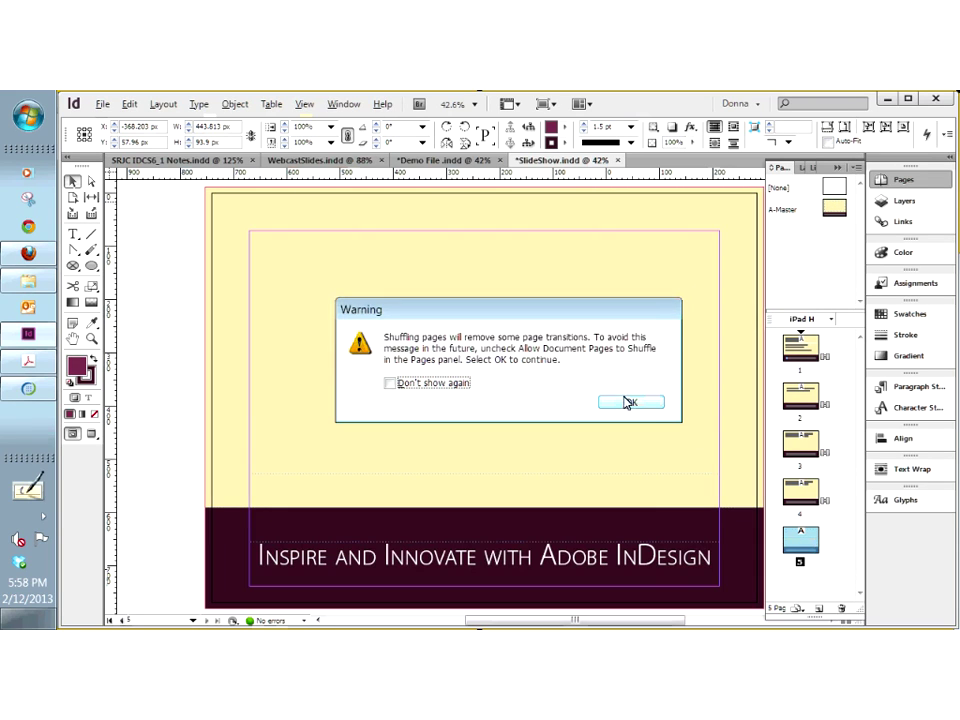
pyautogui.click(627, 402)
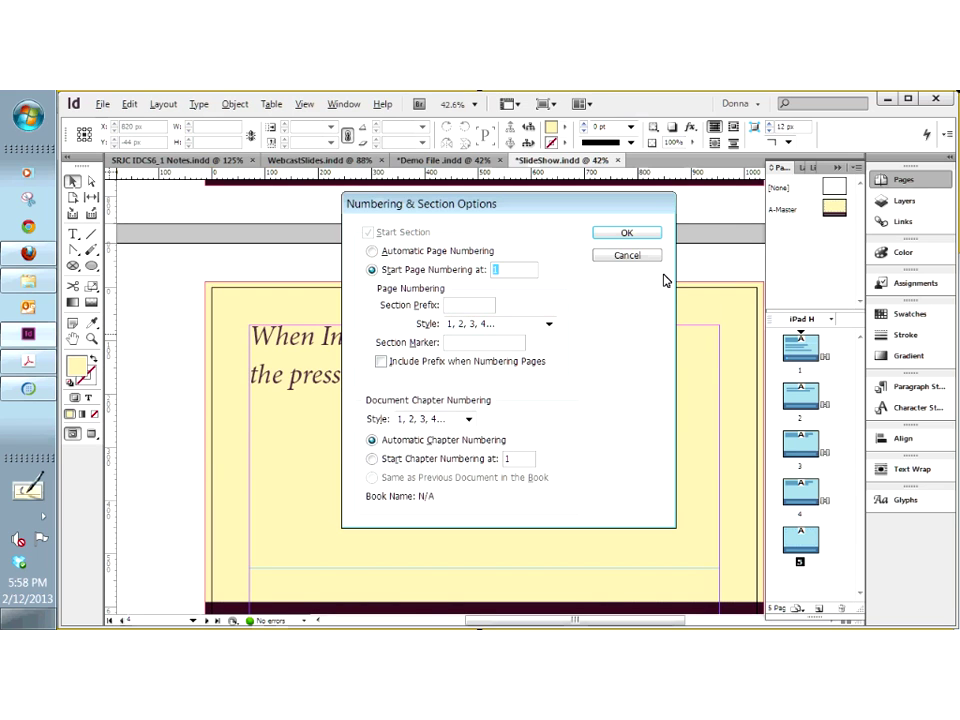
pyautogui.press('Return')
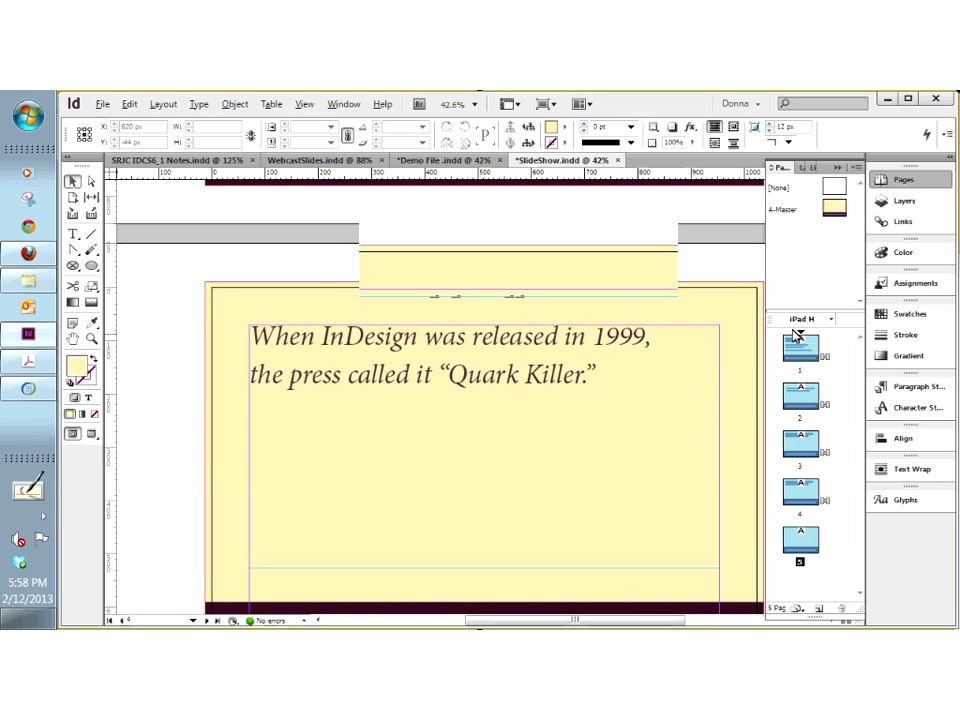
# Copy the outlined name from the pasteboard beside page 1 and paste it onto page 5
pyautogui.doubleClick(797, 340)
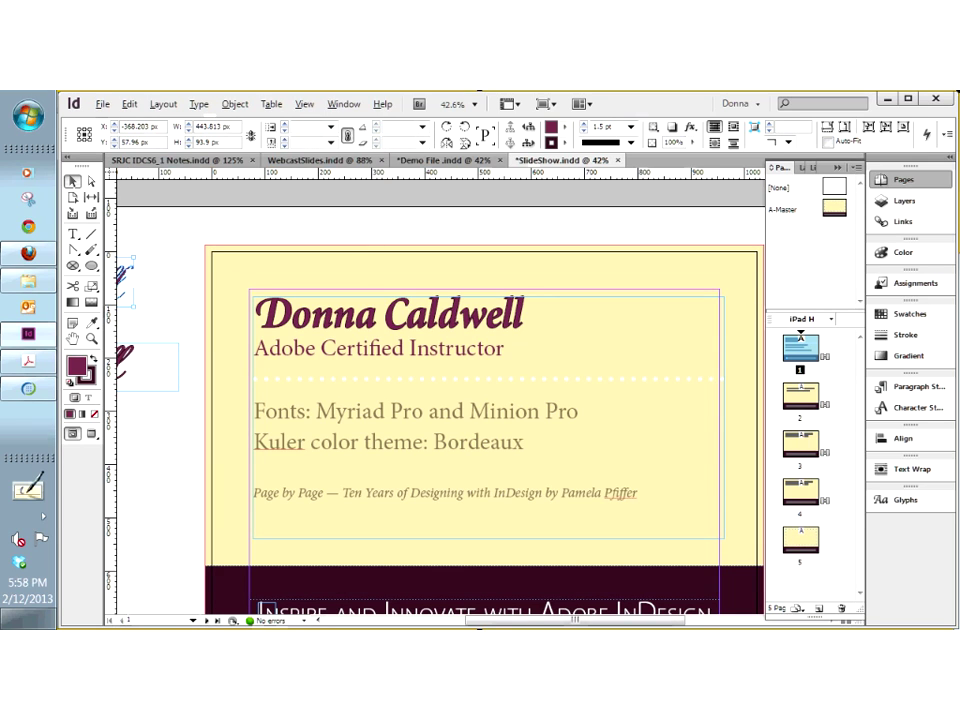
pyautogui.doubleClick(800, 540)
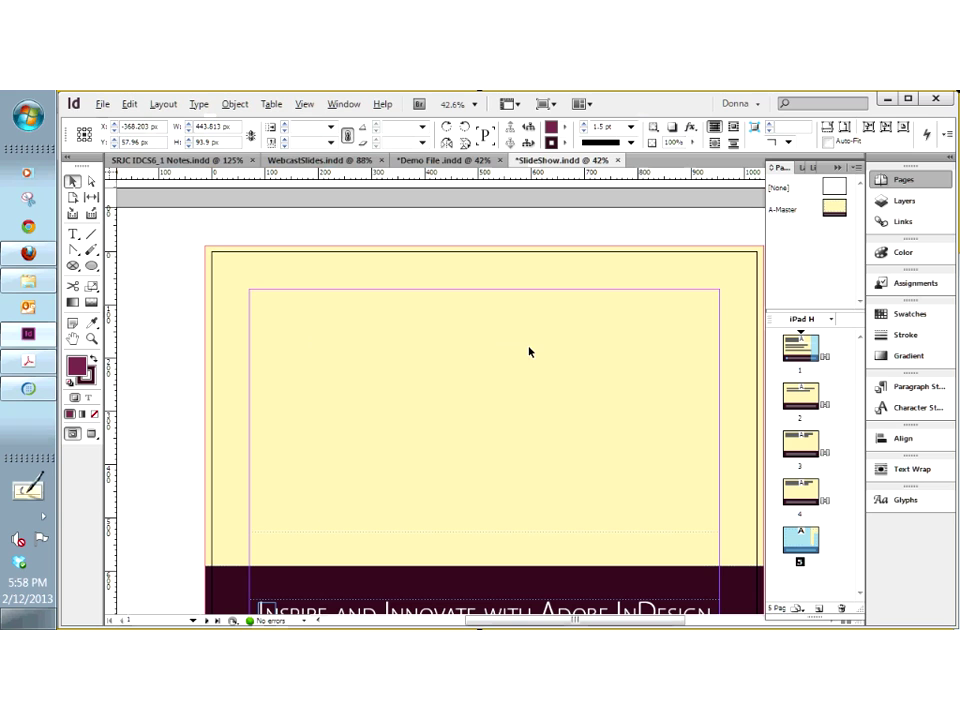
pyautogui.hotkey('ctrl', 'v')
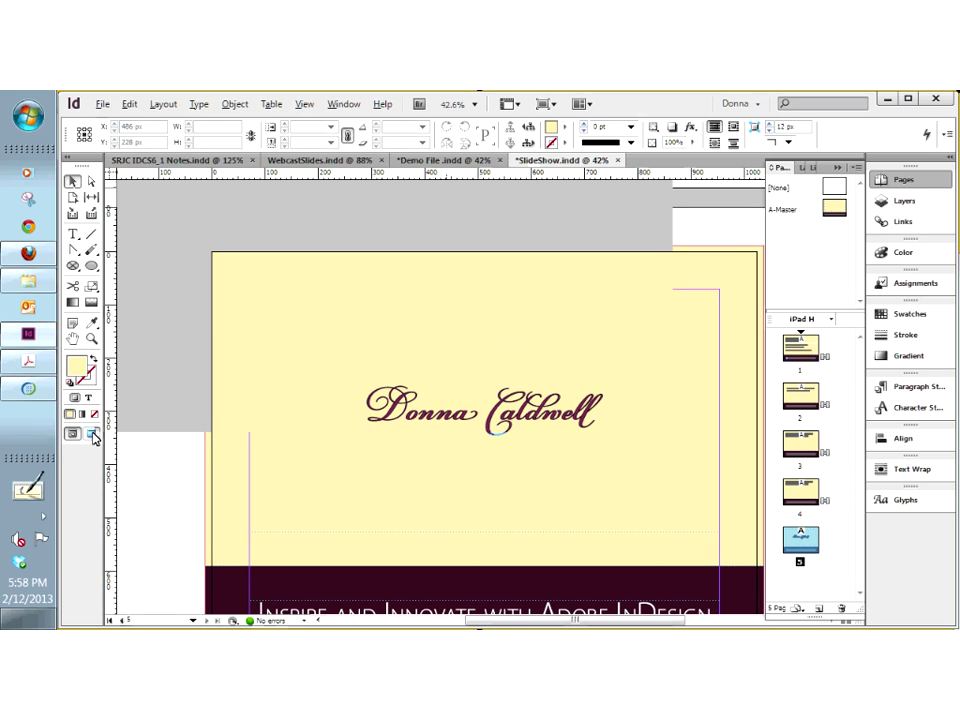
# Enlarge the outlined name on page 5 and set the display performance to high quality
pyautogui.moveTo(335, 366); pyautogui.dragTo(600, 463)
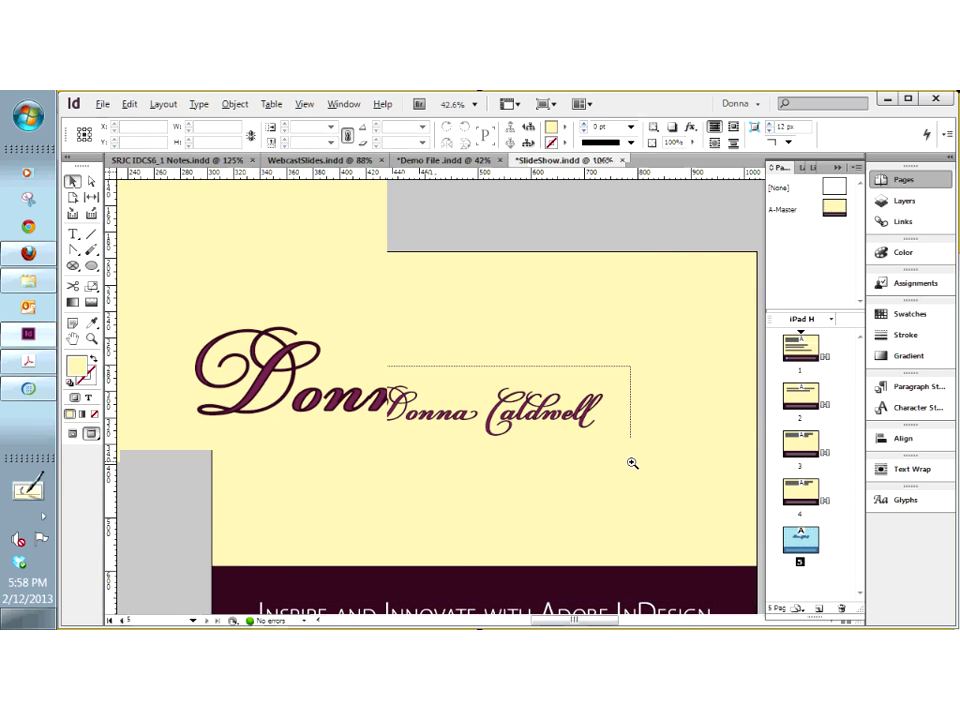
pyautogui.click(304, 104)
pyautogui.moveTo(343, 352)
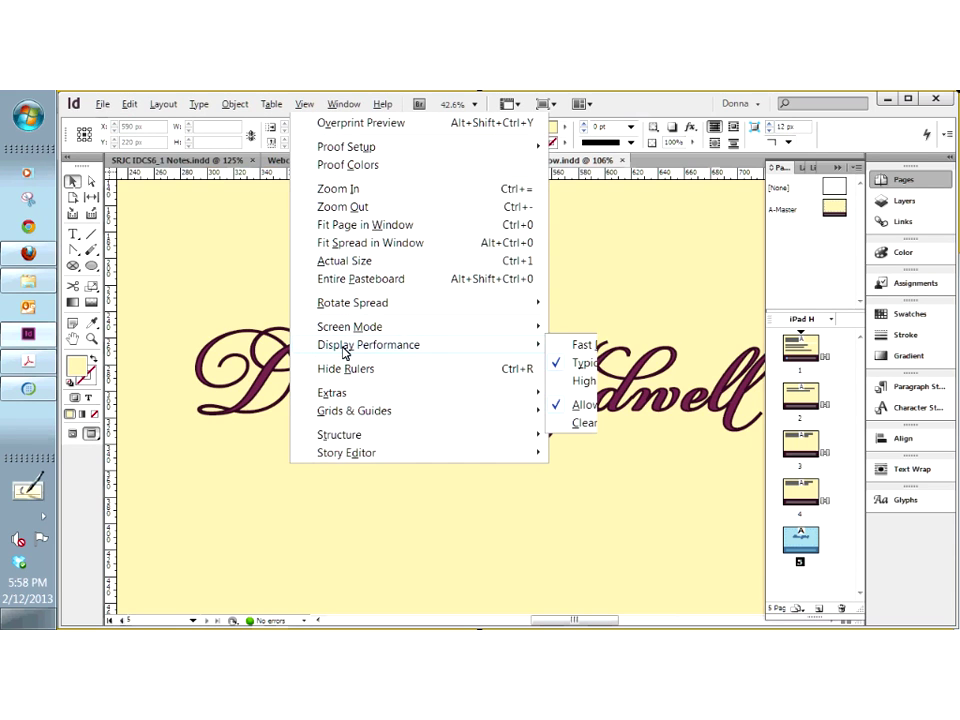
pyautogui.click(589, 381)
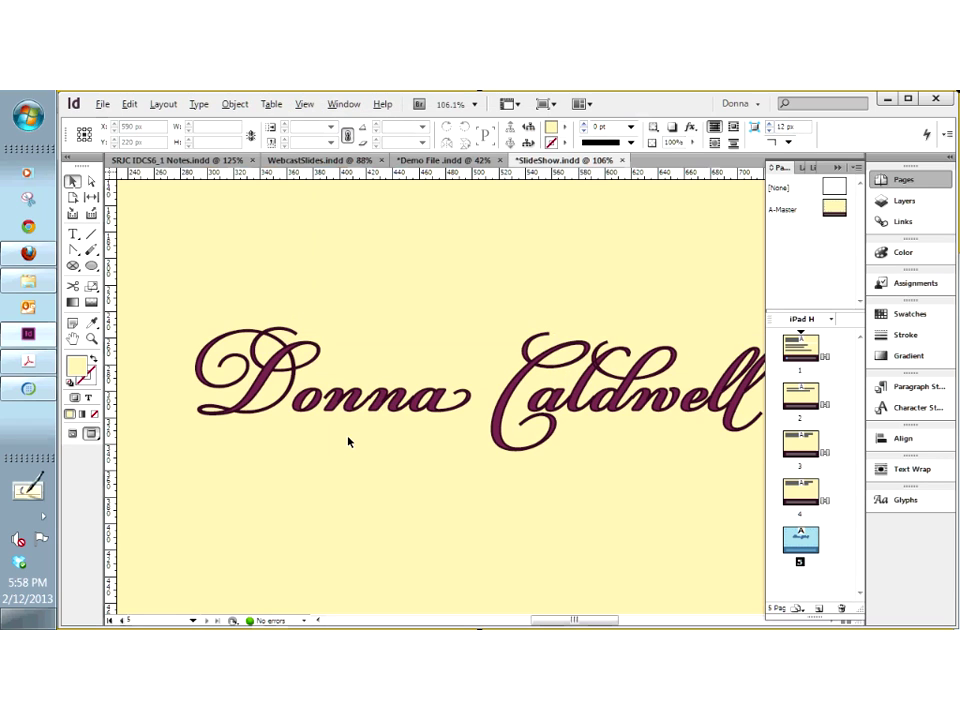
pyautogui.click(528, 418)
pyautogui.click(240, 338)
pyautogui.click(401, 409)
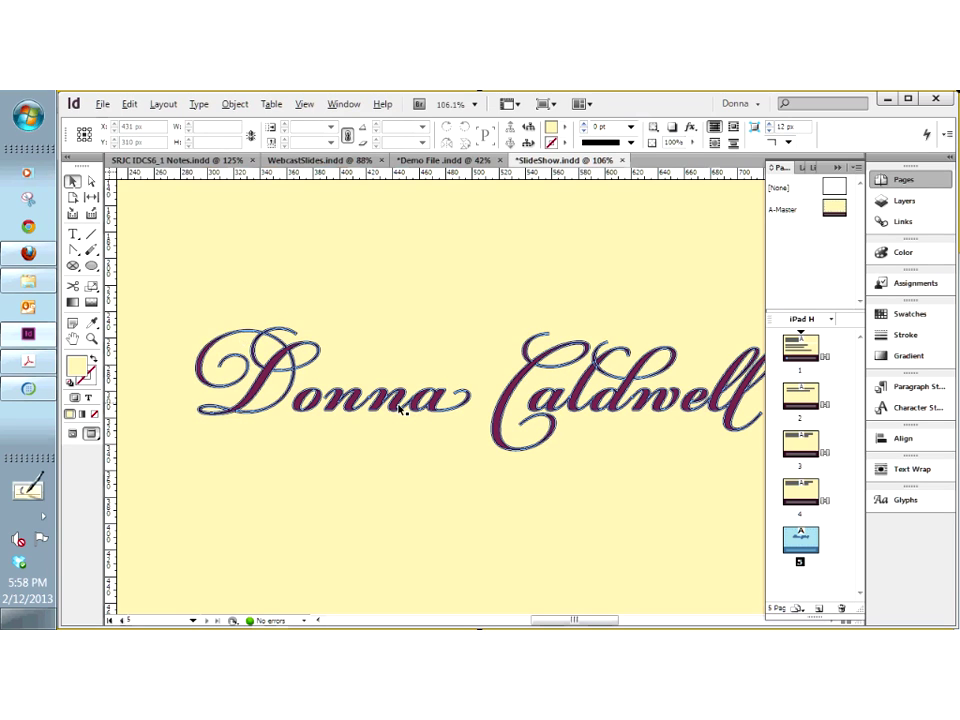
pyautogui.click(600, 418)
pyautogui.click(649, 467)
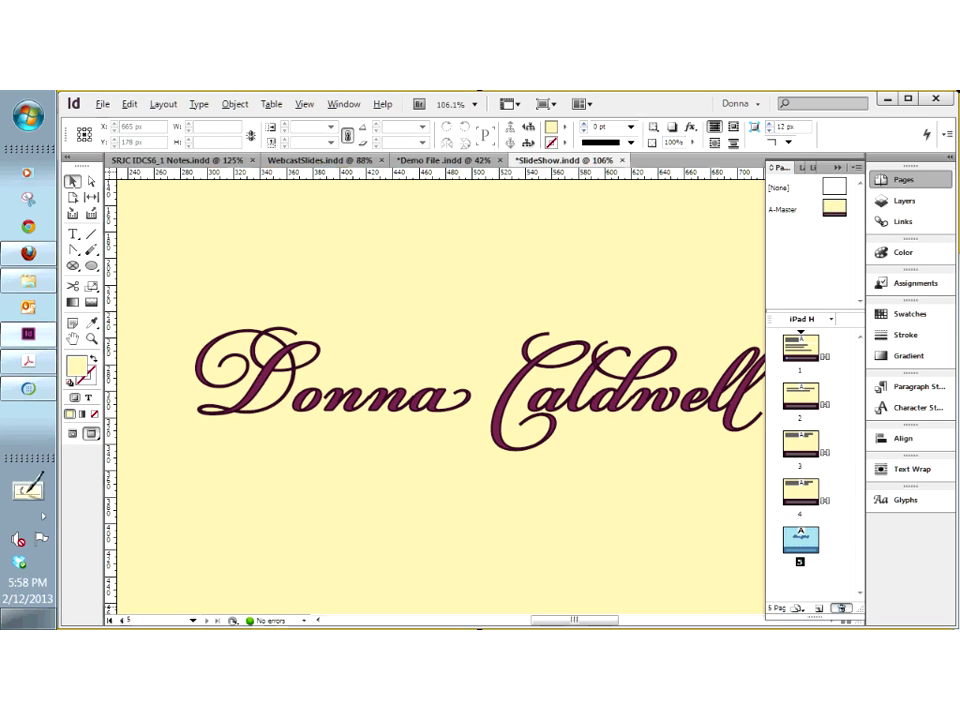
# Delete page 5 holding the pasted name from SlideShow.indd and accept the warning
pyautogui.click(841, 607)
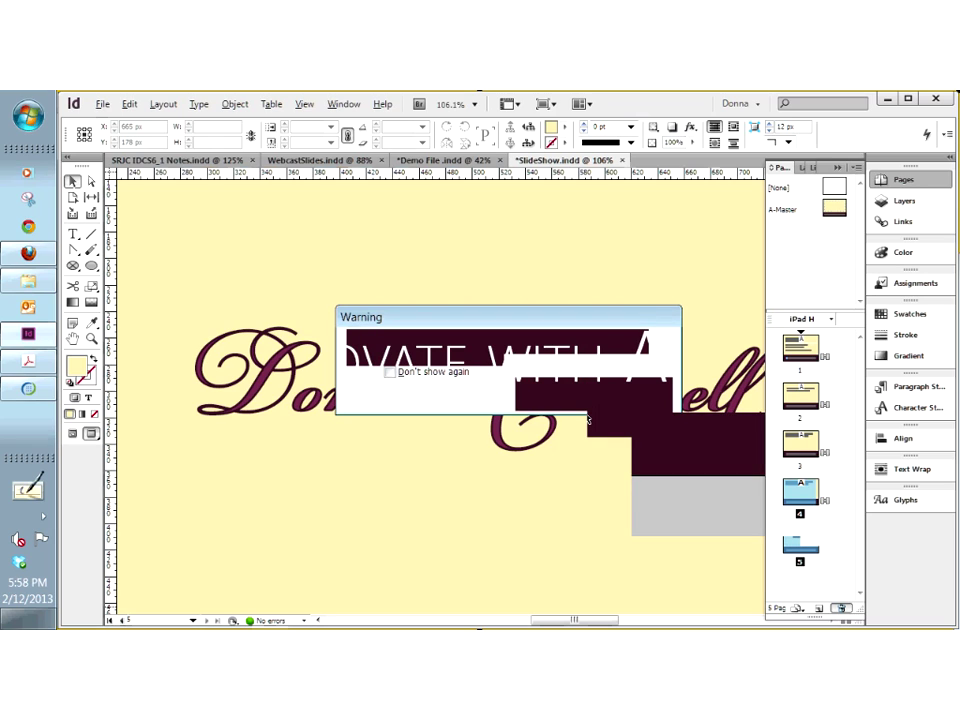
pyautogui.click(575, 392)
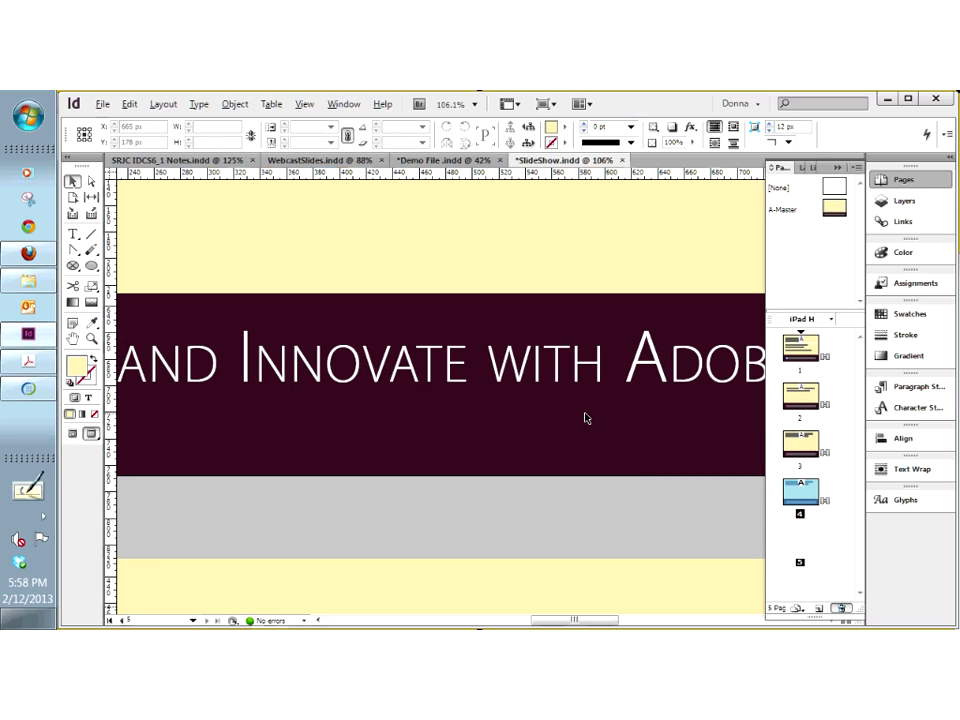
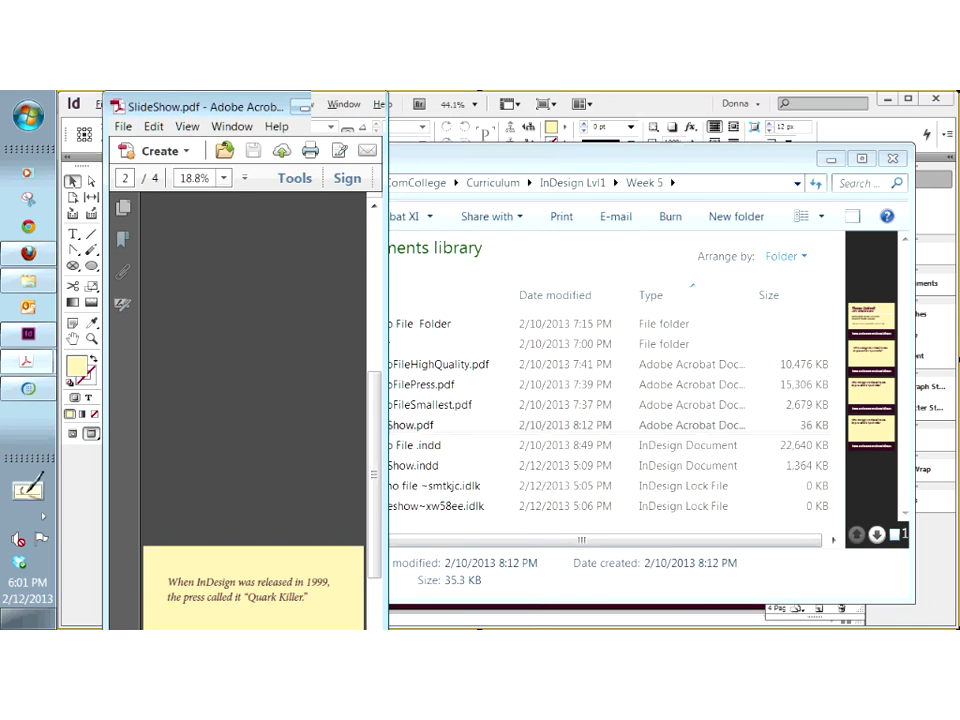
# Minimize SlideShow.pdf, switch to WorkFlow Options.pdf in Acrobat and review its print, package, smallest file size and press quality workflows
pyautogui.click(300, 106)
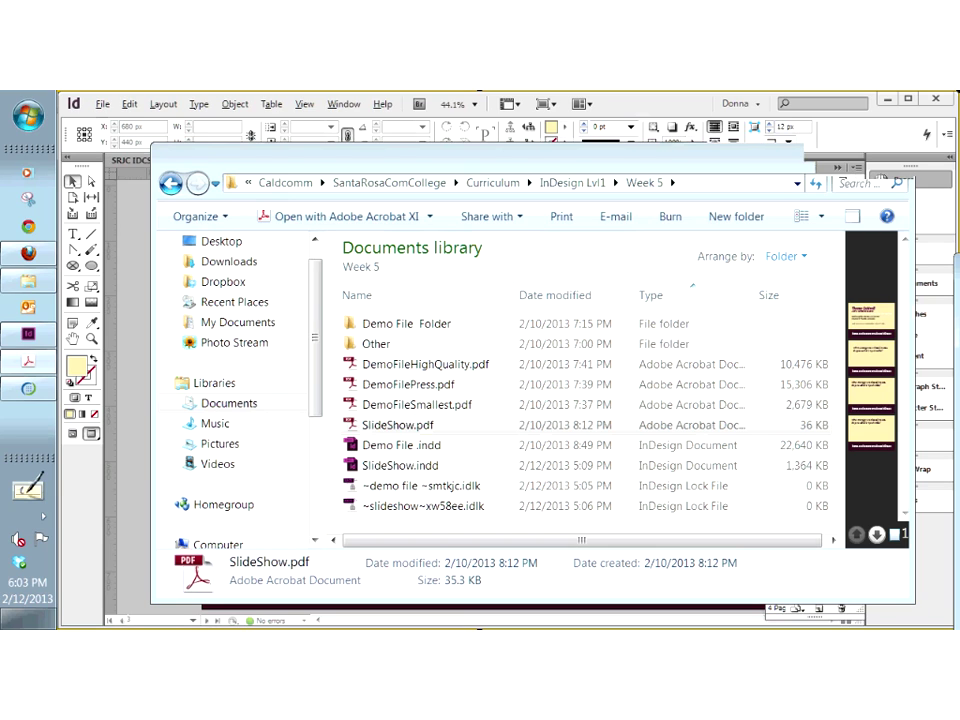
pyautogui.hotkey('alt', 'Tab')
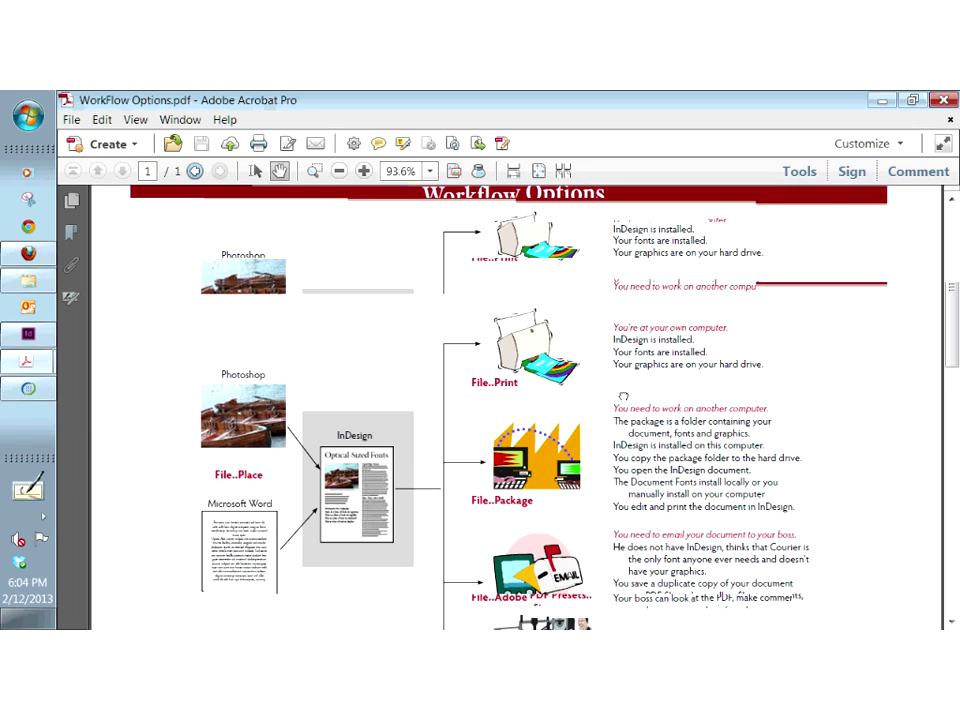
pyautogui.scroll(-2, 620, 410)
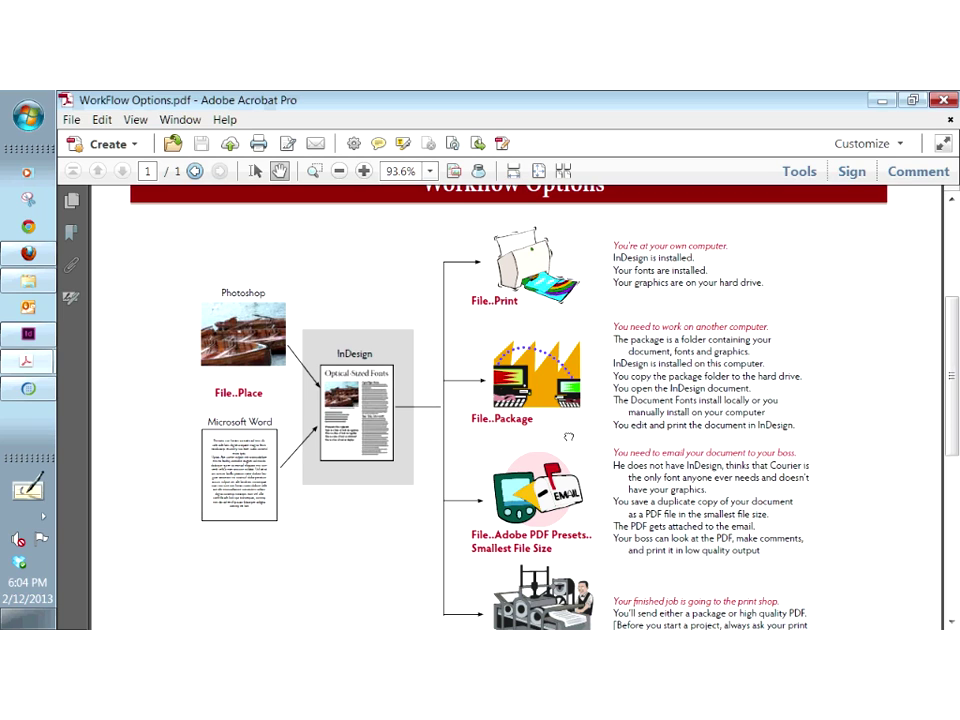
pyautogui.scroll(-1, 567, 435)
pyautogui.scroll(-3, 591, 309)
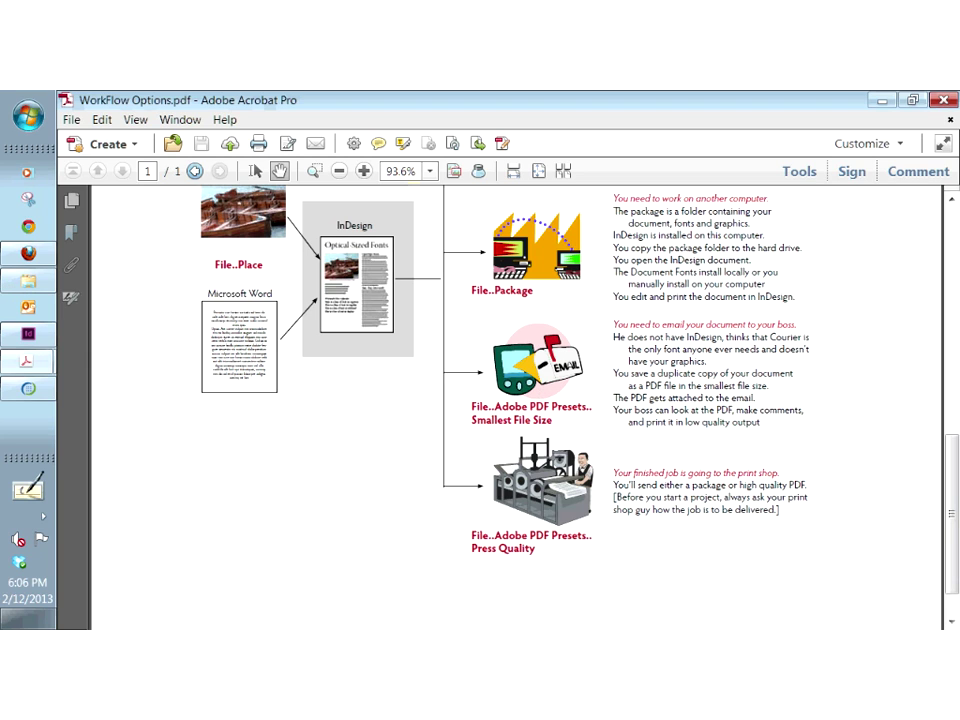
# Switch to the web conferencing session window showing the participants and chat
pyautogui.click(44, 392)
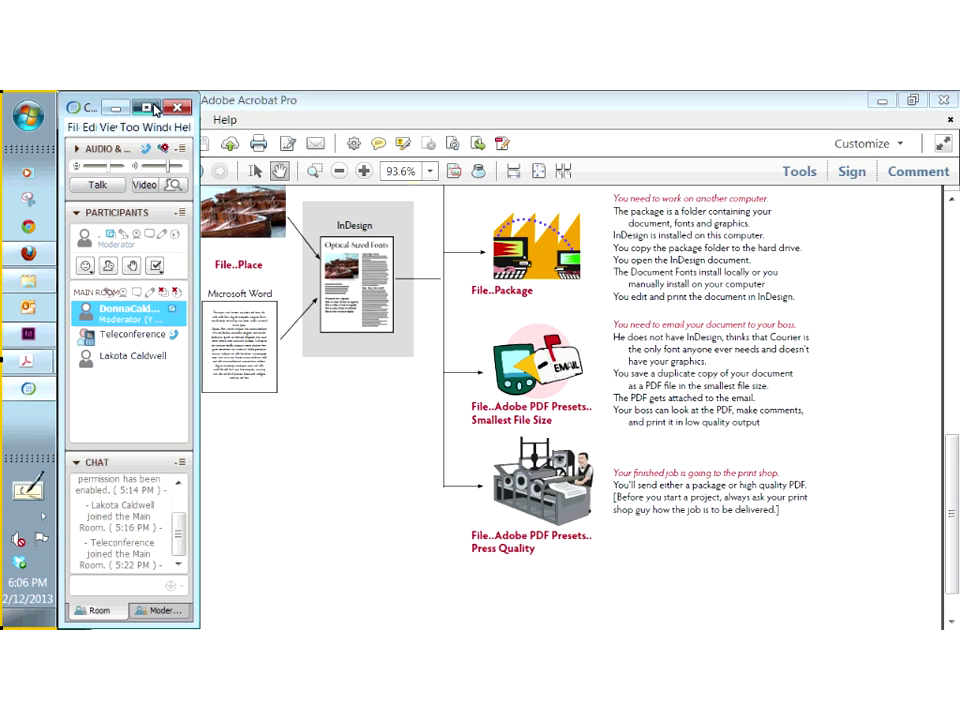